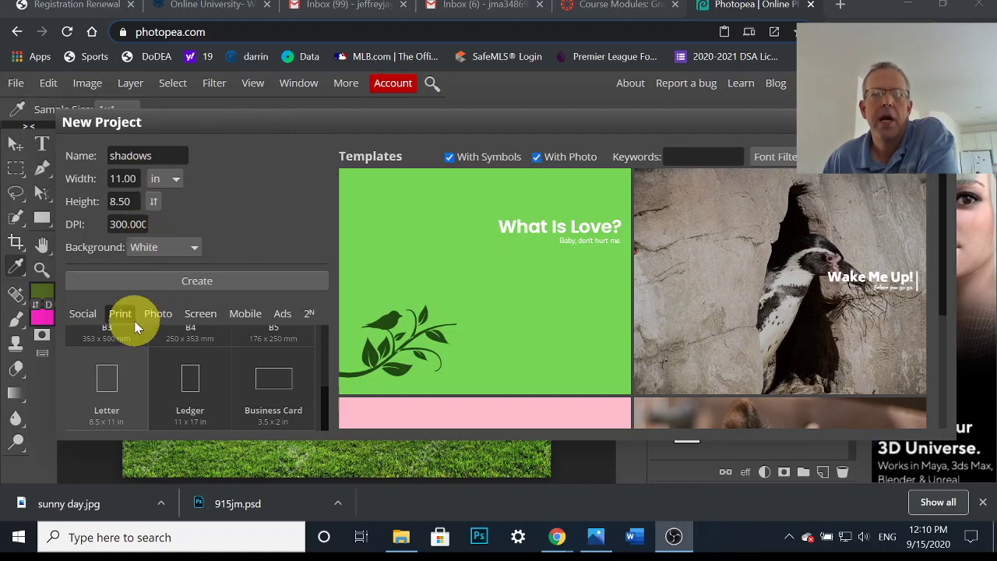
# Create the 11 x 8.5 in, 300 DPI white document named shadows
pyautogui.click(203, 282)
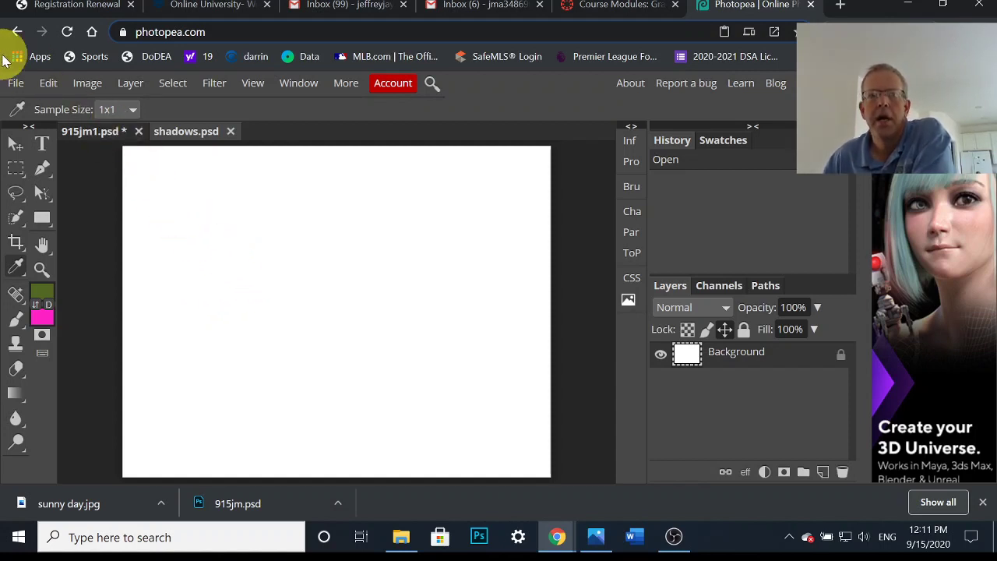
# Place the sunny day image and scale it up to cover the whole canvas
pyautogui.click(16, 84)
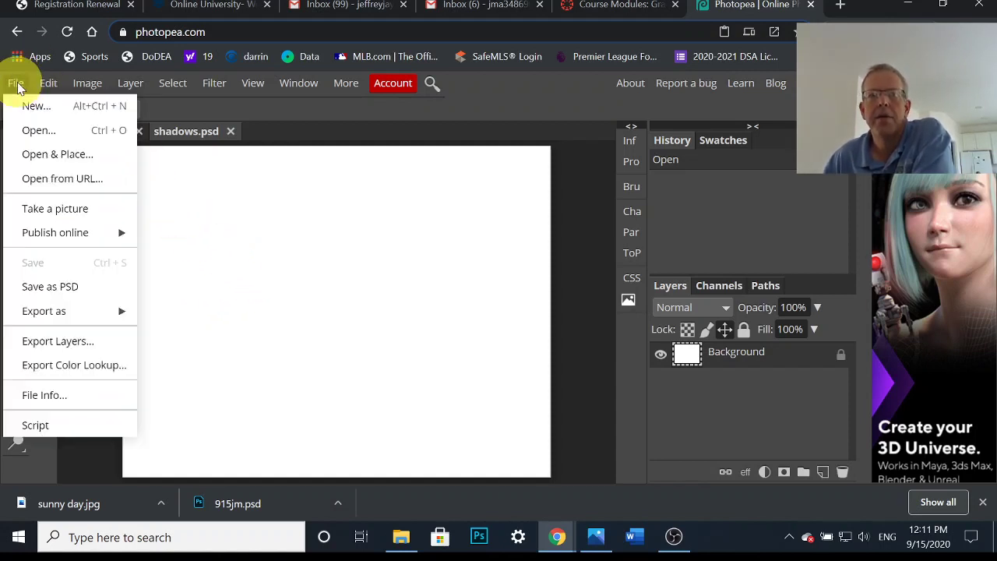
pyautogui.click(49, 154)
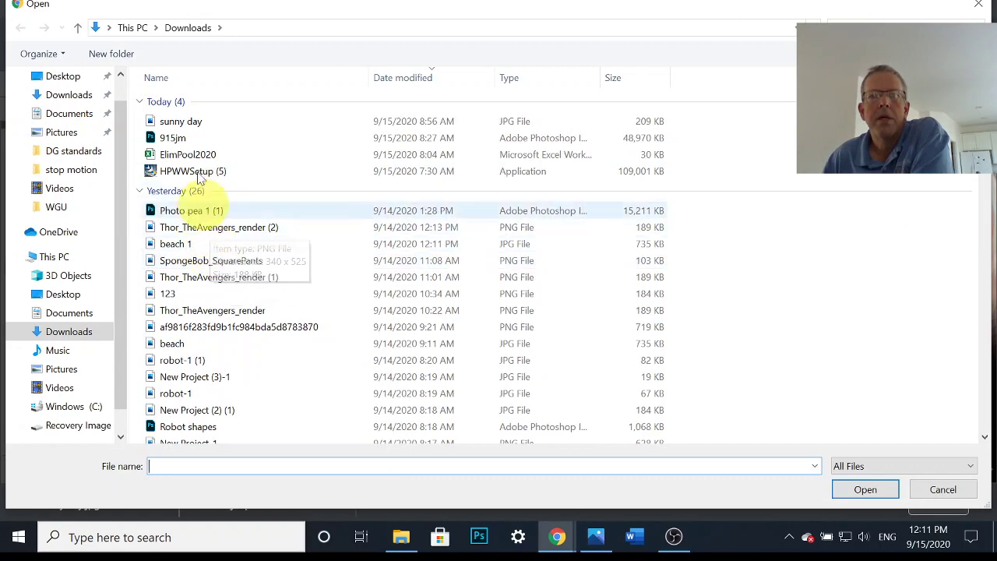
pyautogui.click(186, 123)
pyautogui.click(886, 497)
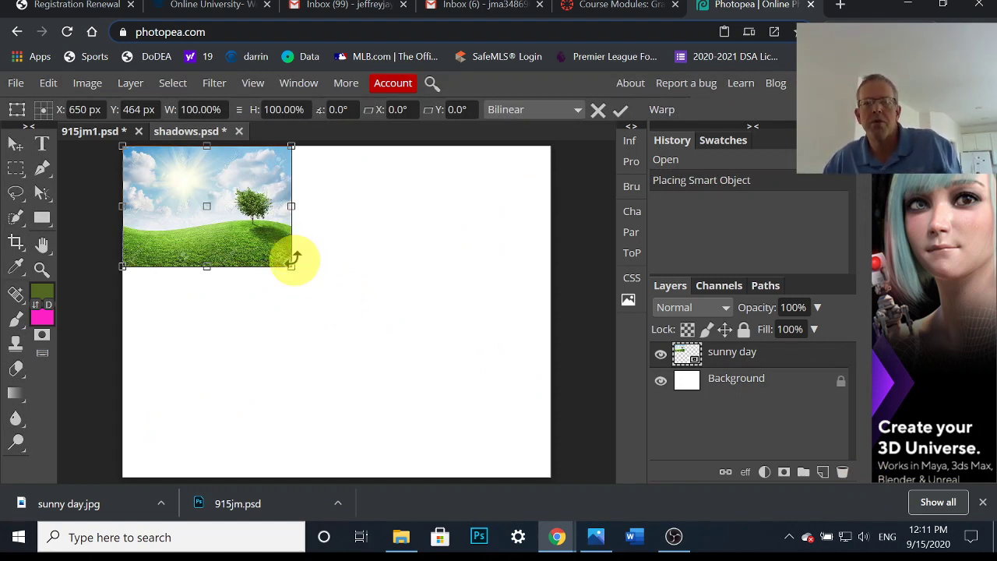
pyautogui.moveTo(289, 267); pyautogui.dragTo(610, 478)
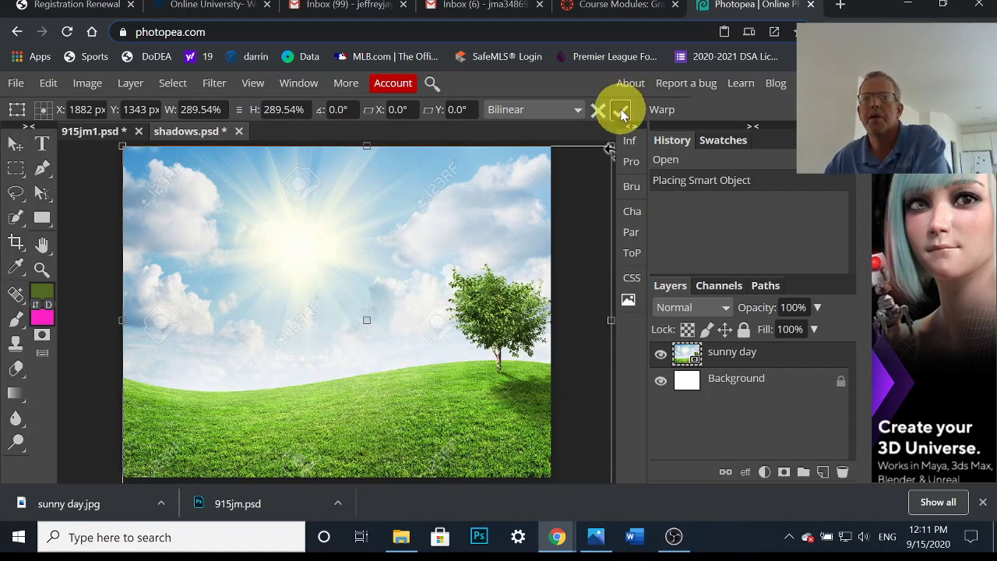
pyautogui.click(601, 125)
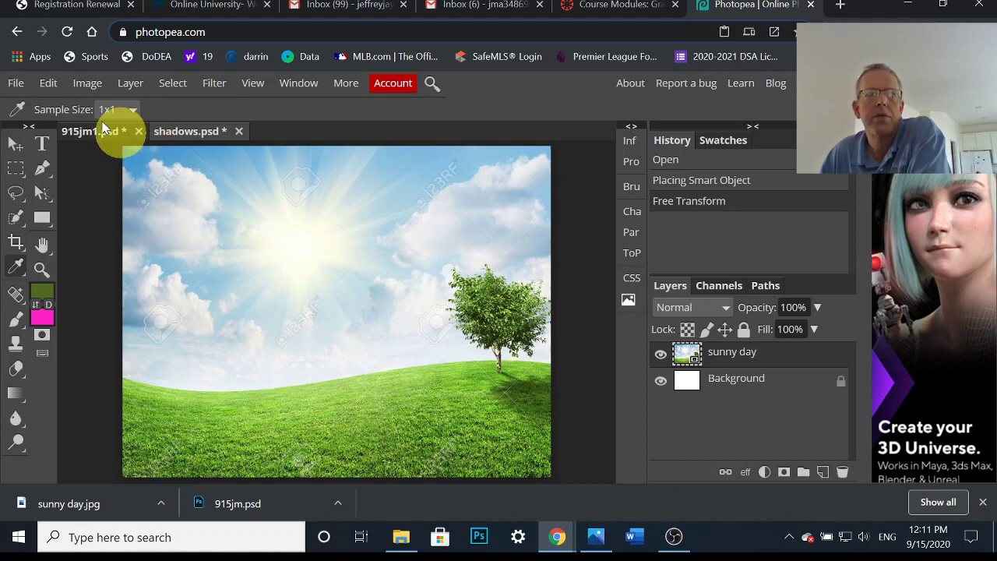
# Place Thor_TheAvengers_render (2), centre it and enlarge Thor to stand on the hill
pyautogui.click(16, 82)
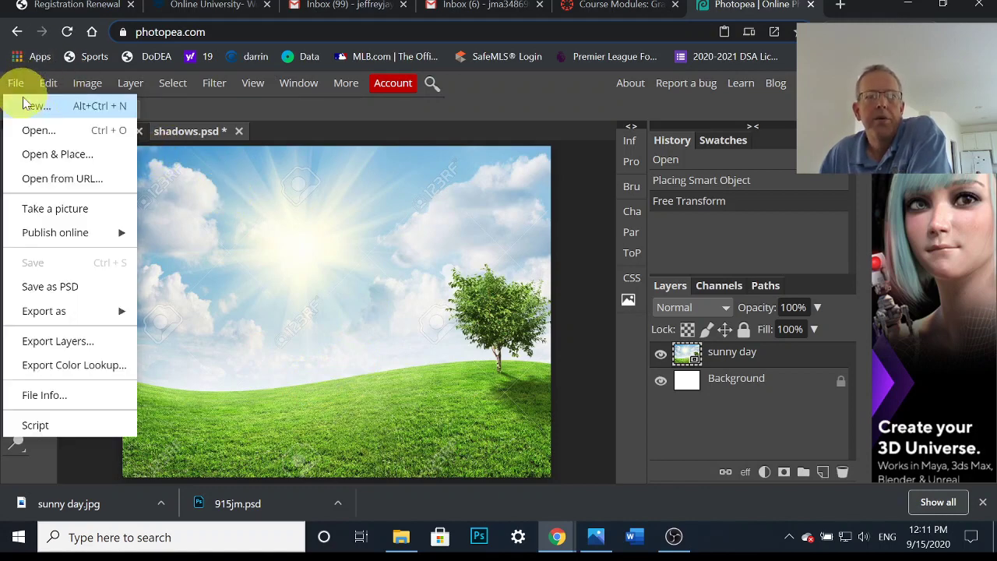
pyautogui.click(44, 156)
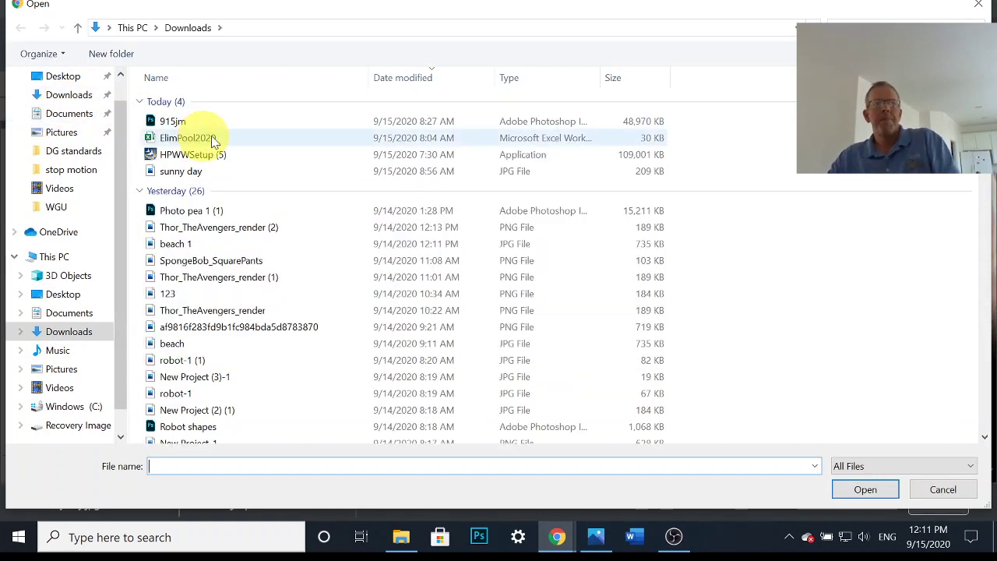
pyautogui.click(222, 226)
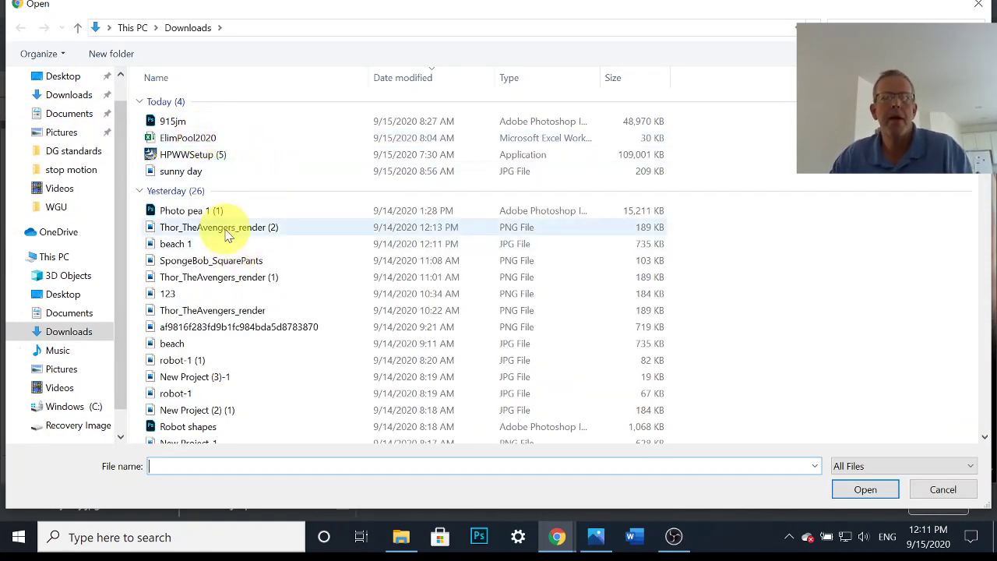
pyautogui.click(888, 489)
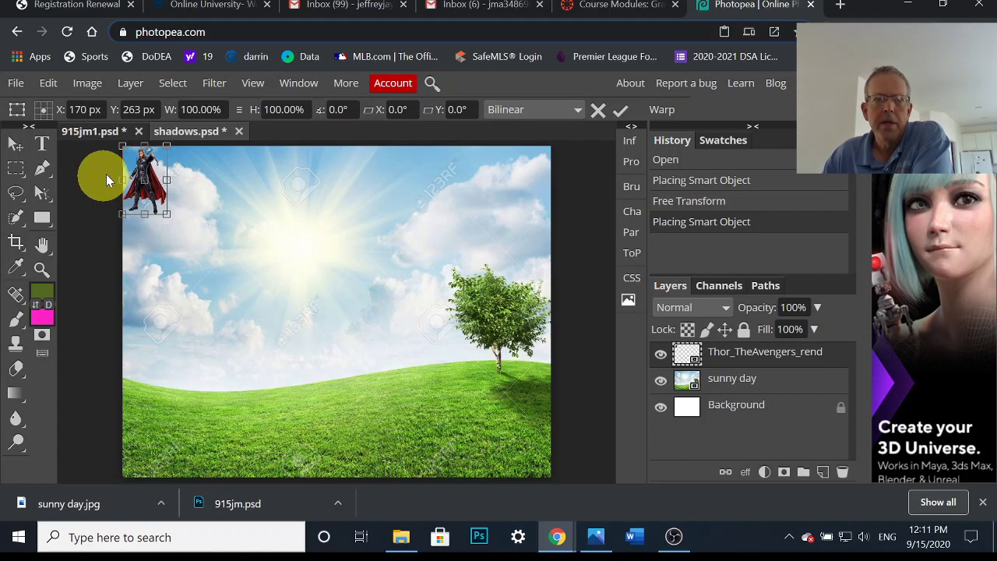
pyautogui.moveTo(141, 167); pyautogui.dragTo(330, 316)
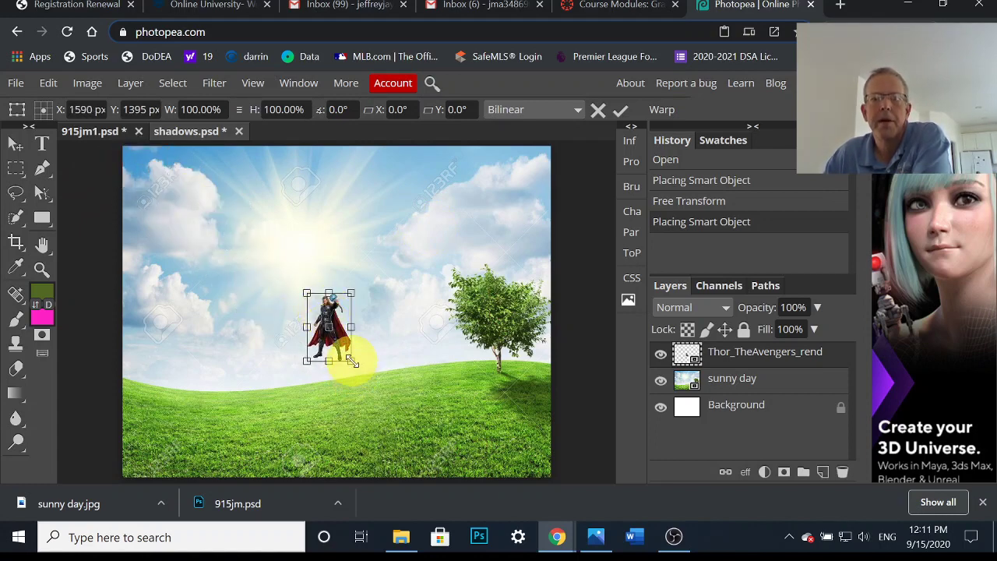
pyautogui.moveTo(351, 362); pyautogui.dragTo(407, 406)
pyautogui.moveTo(357, 337); pyautogui.dragTo(350, 304)
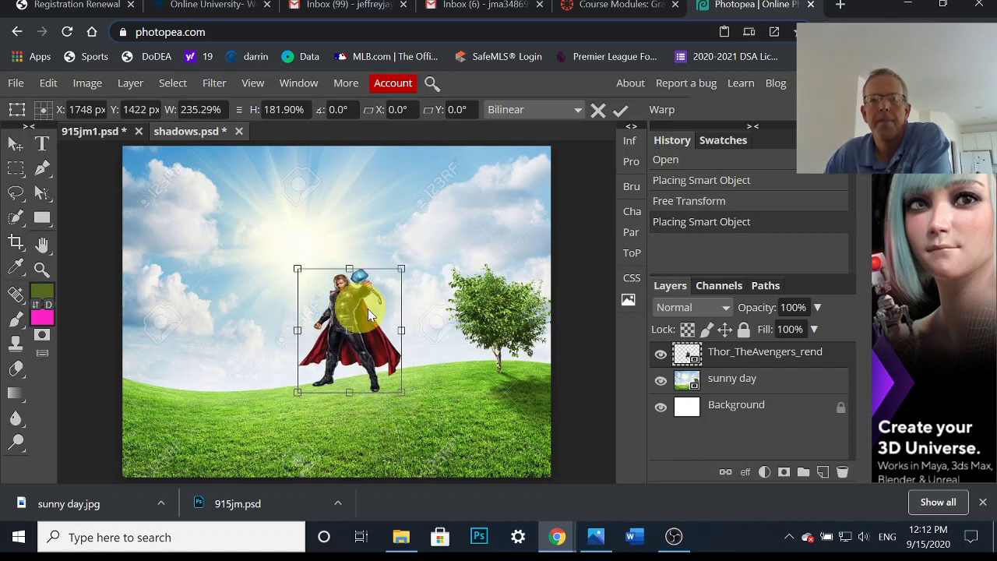
pyautogui.click(622, 110)
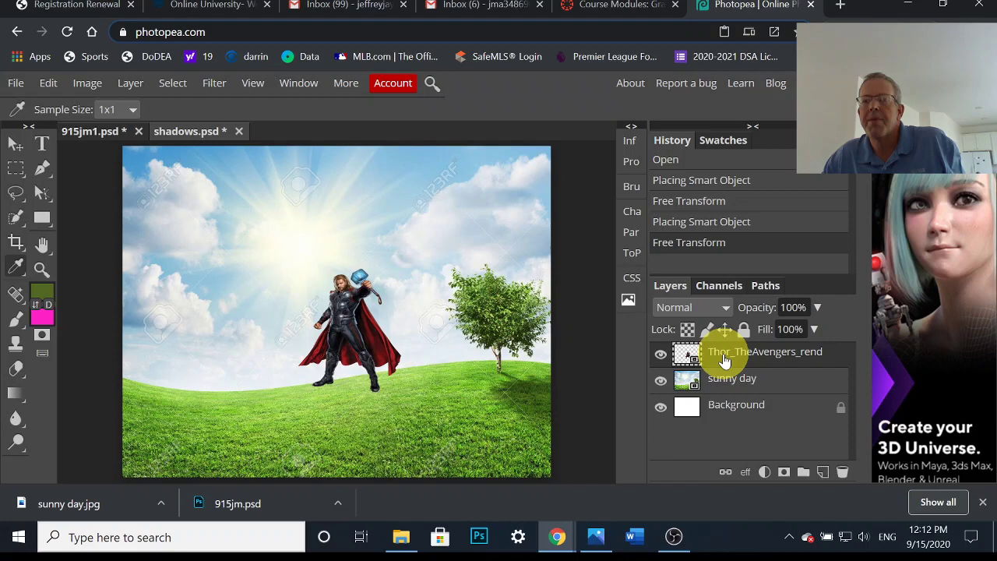
# Duplicate the Thor layer with Ctrl+J and prepare to move the copy
pyautogui.hotkey('ctrl', 'j')
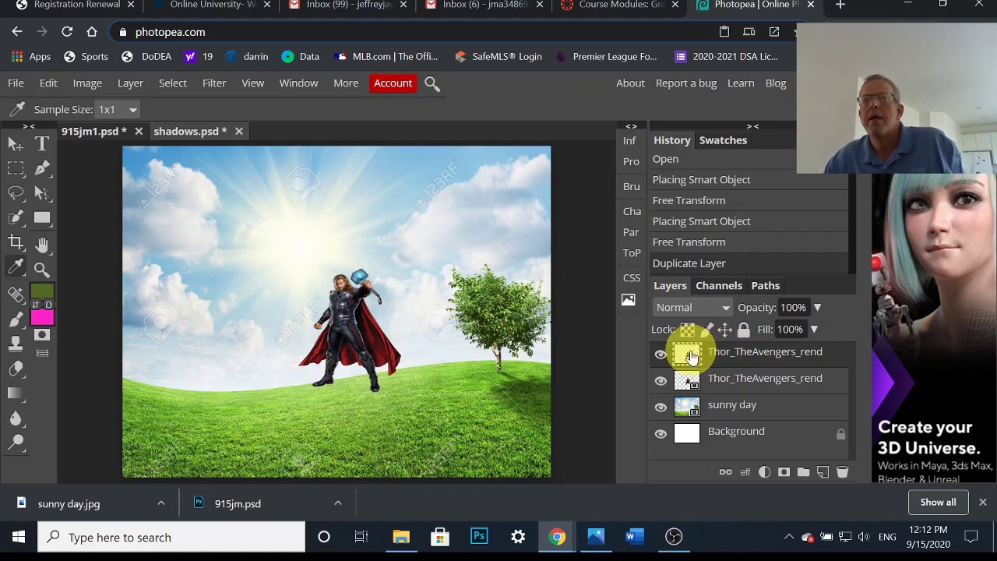
pyautogui.moveTo(346, 317); pyautogui.dragTo(441, 267)
pyautogui.click(15, 143)
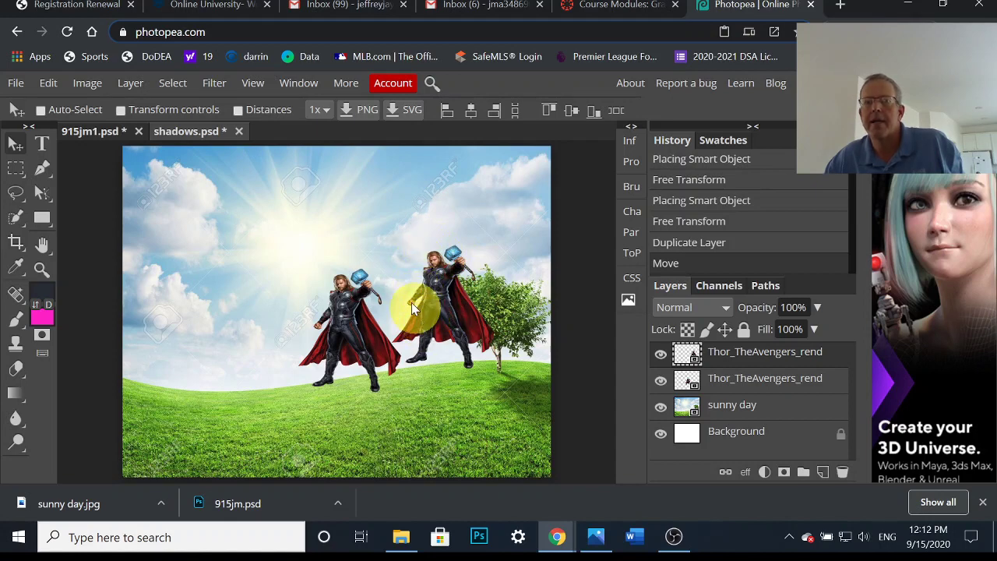
# Select the entire canvas, then clear the selection with Ctrl+D
pyautogui.click(172, 82)
pyautogui.click(167, 102)
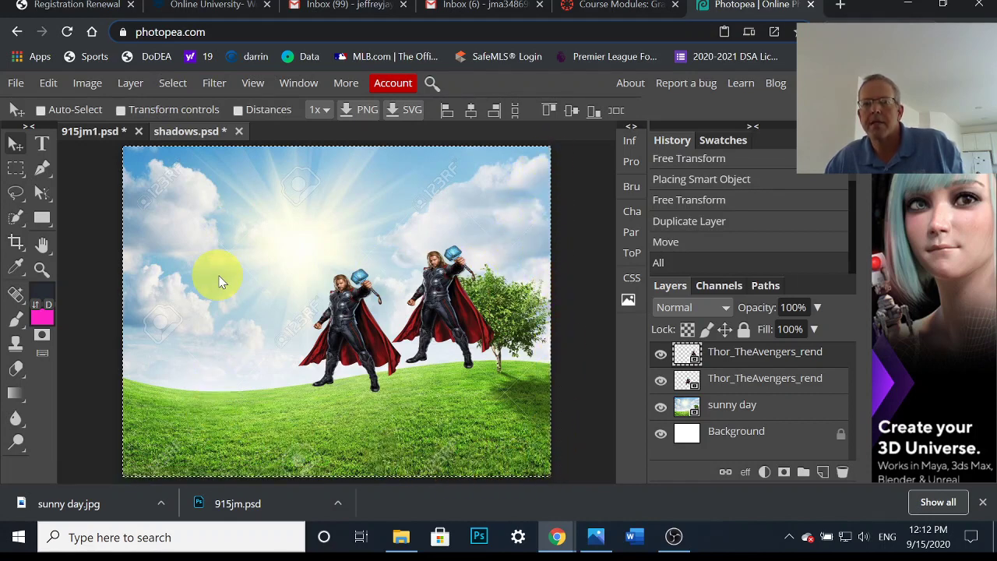
pyautogui.press('ctrl')
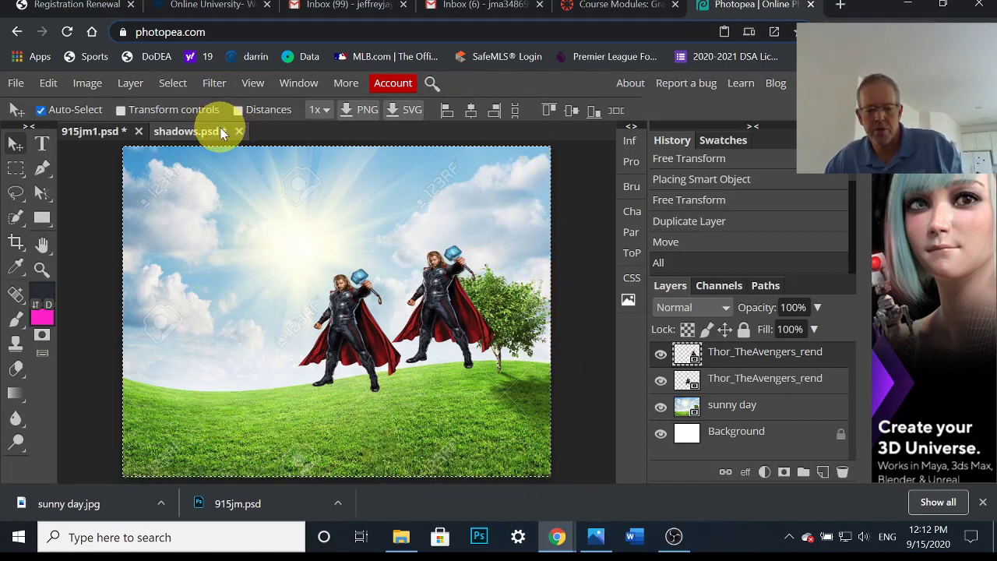
pyautogui.hotkey('ctrl', 'd')
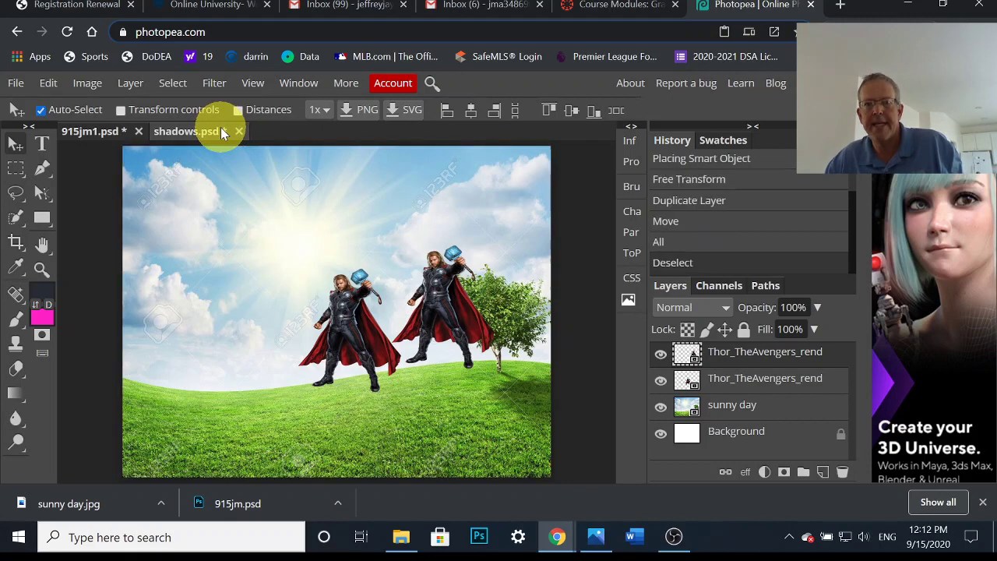
# Load the duplicate Thor's outline as a selection and inspect it zoomed in
pyautogui.keyDown('ctrl'); pyautogui.click(689, 358); pyautogui.keyUp('ctrl')
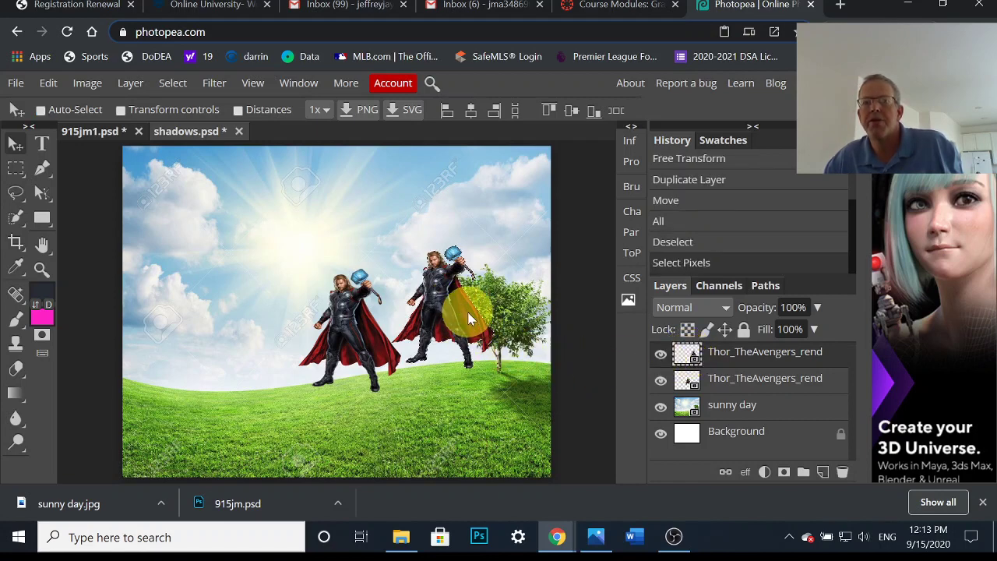
pyautogui.hotkey('ctrl', '+')
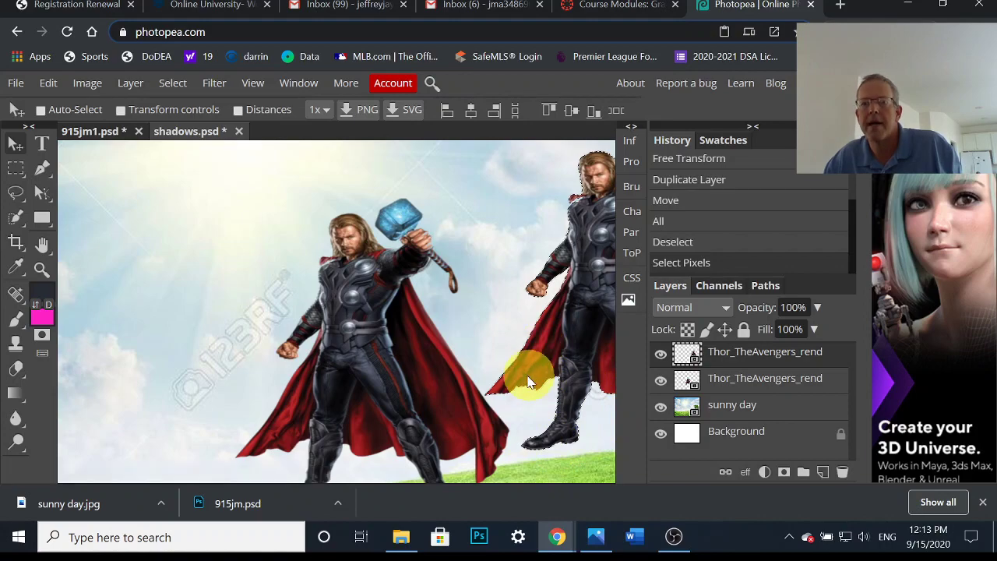
pyautogui.hotkey('ctrl', '-')
pyautogui.hotkey('ctrl', '-')
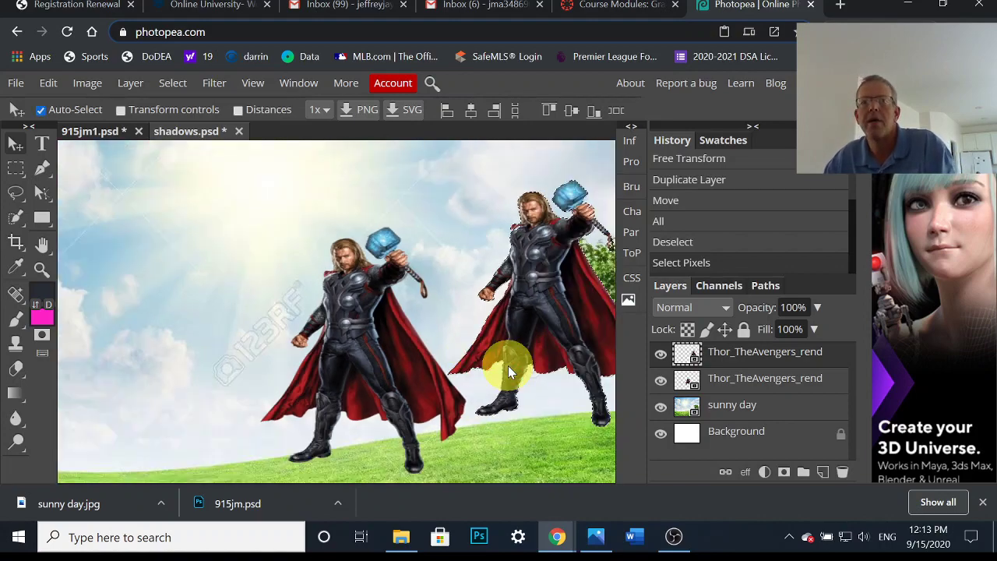
pyautogui.hotkey('ctrl', '-')
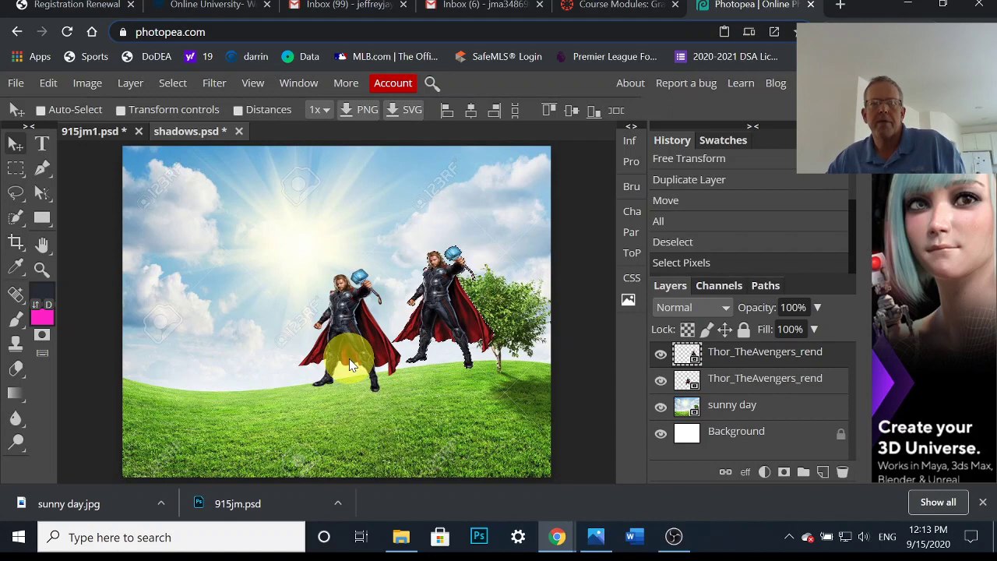
# Reset colours to black and white and attempt to fill, triggering the rasterize warning
pyautogui.press('d')
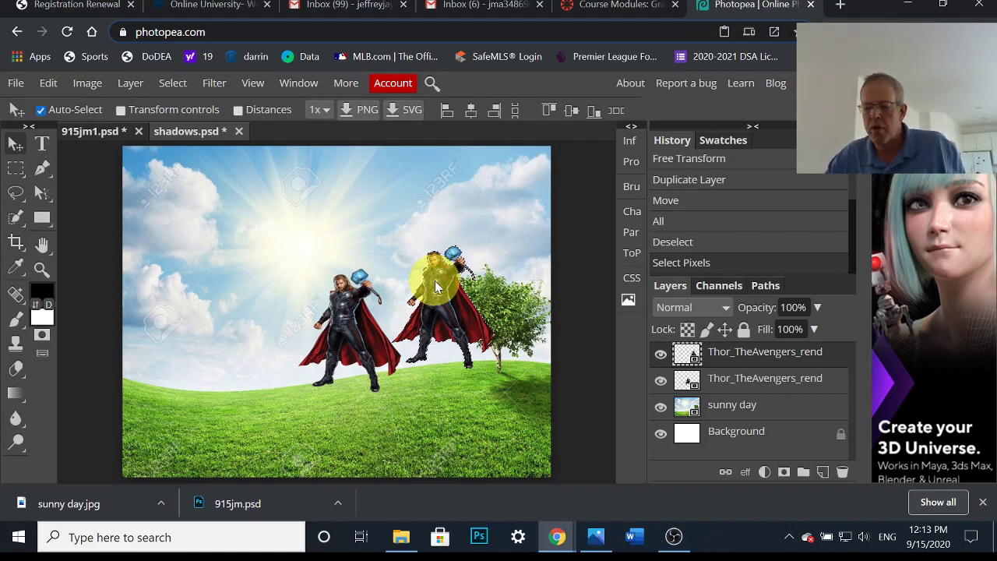
pyautogui.hotkey('alt', 'BackSpace')
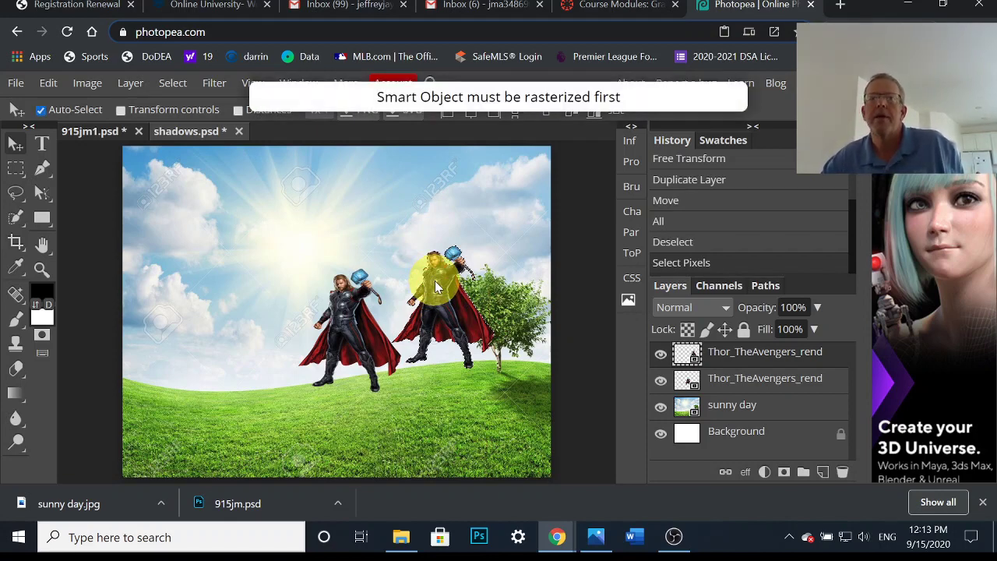
pyautogui.hotkey('alt', 'BackSpace')
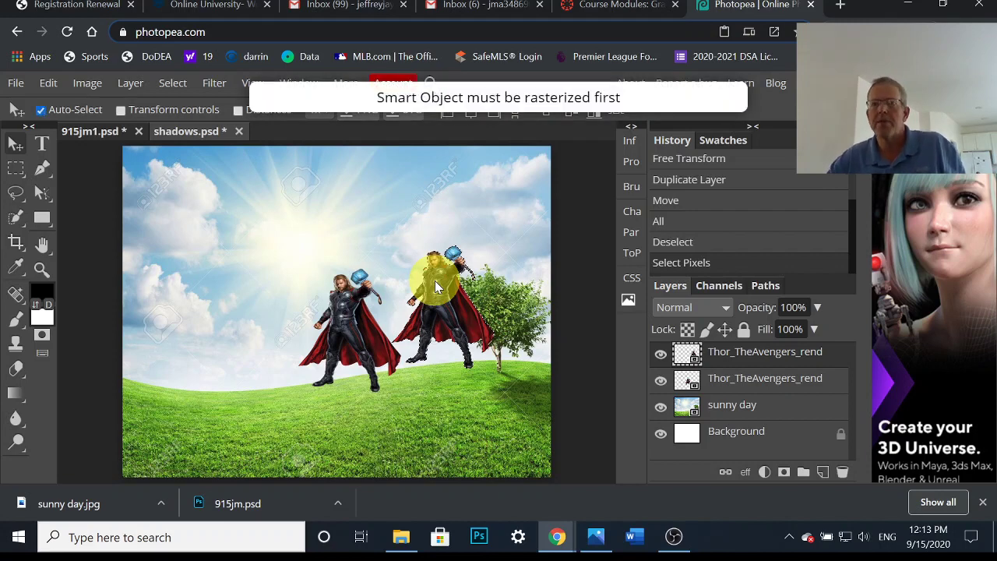
pyautogui.hotkey('alt', 'BackSpace')
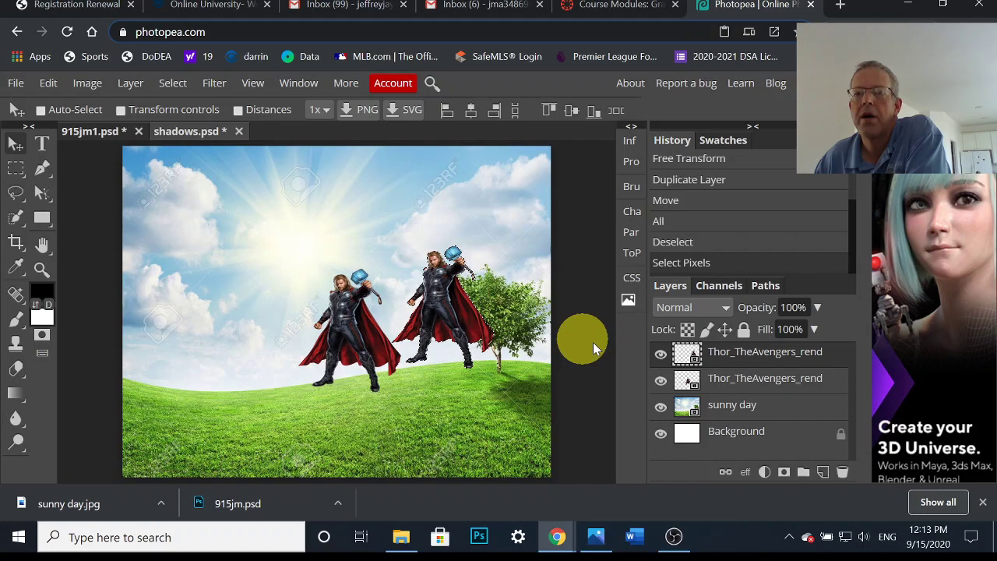
# Rasterize the duplicate Thor layer and fill its selection white, then solid black
pyautogui.rightClick(757, 360)
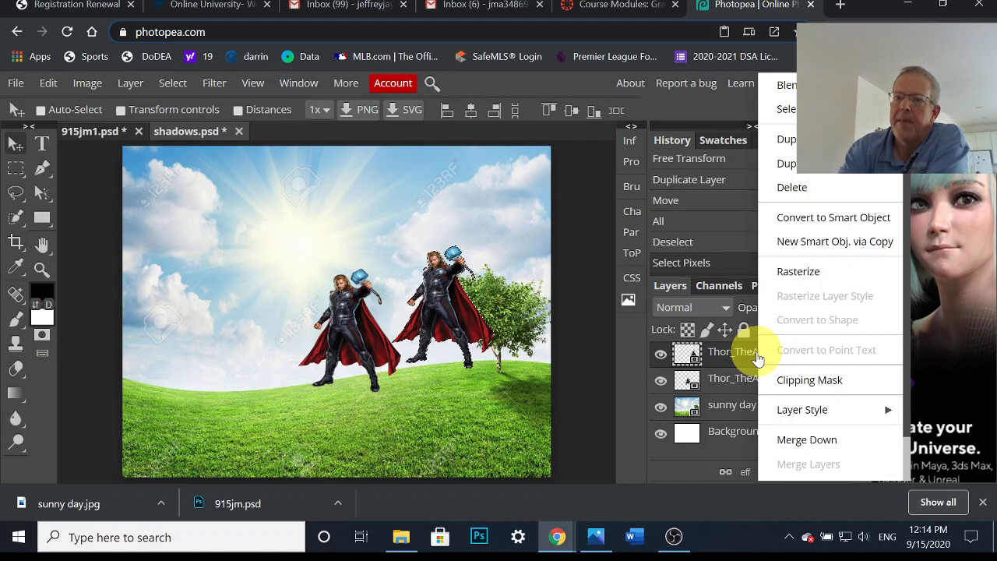
pyautogui.click(755, 357)
pyautogui.rightClick(756, 357)
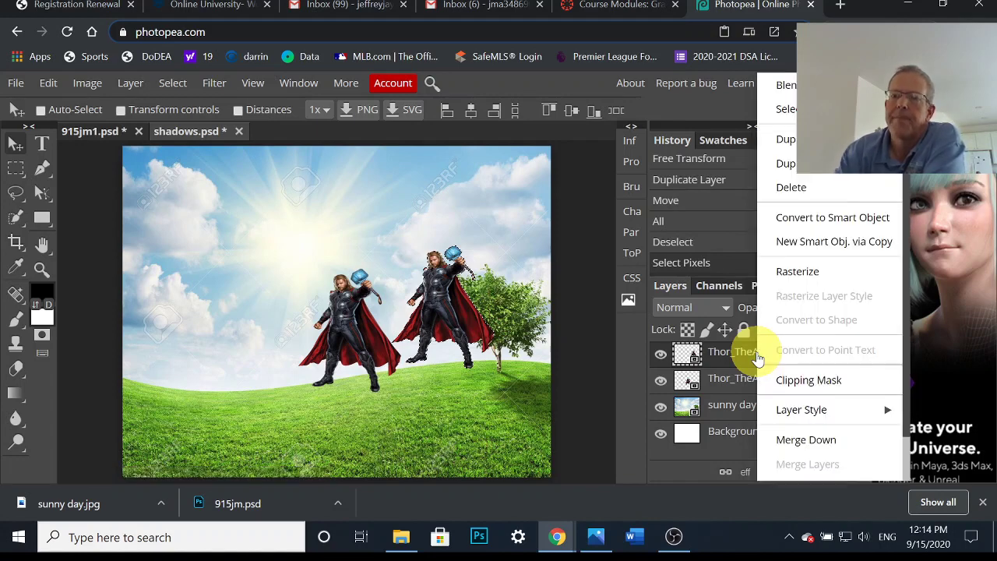
pyautogui.click(785, 271)
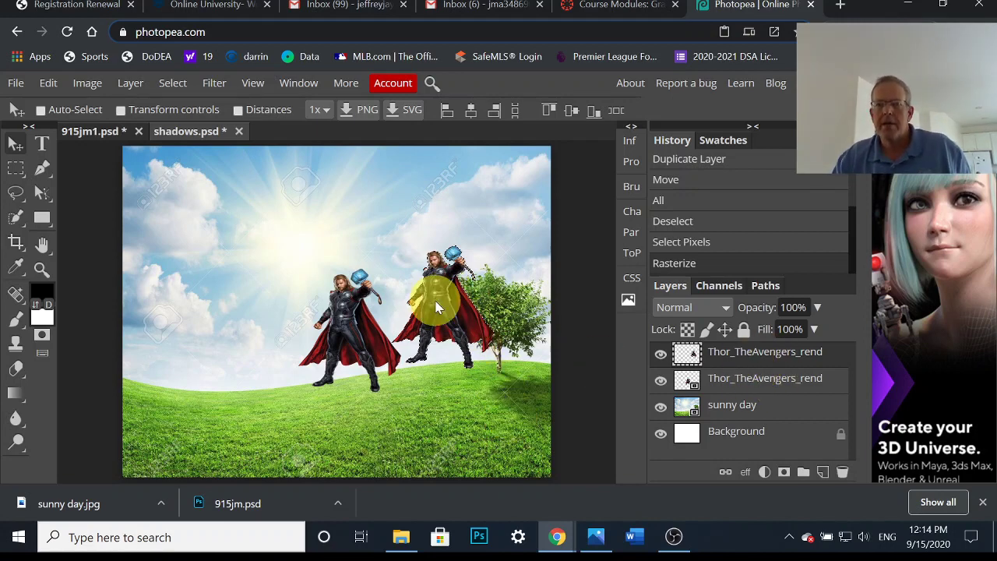
pyautogui.hotkey('ctrl', 'BackSpace')
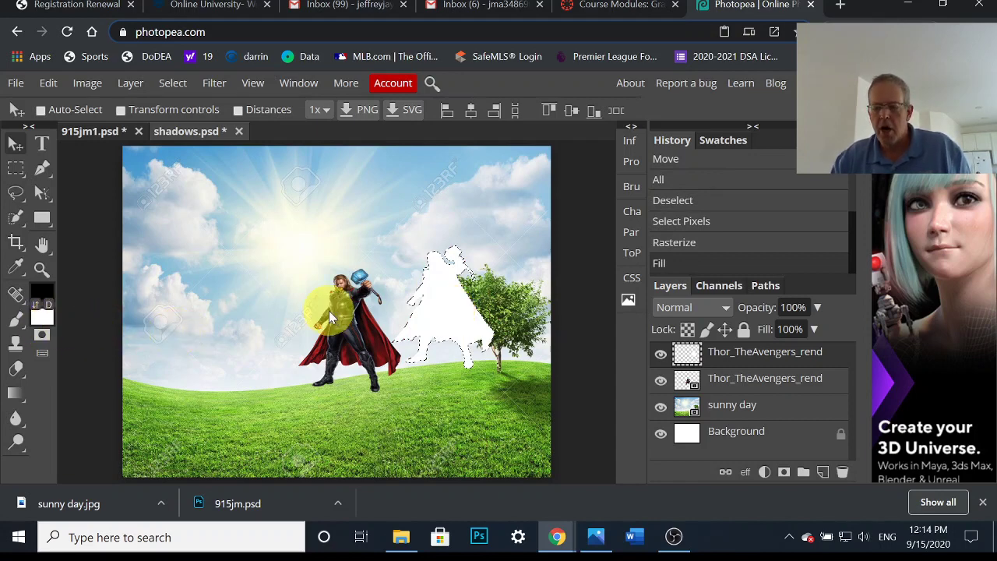
pyautogui.hotkey('alt', 'BackSpace')
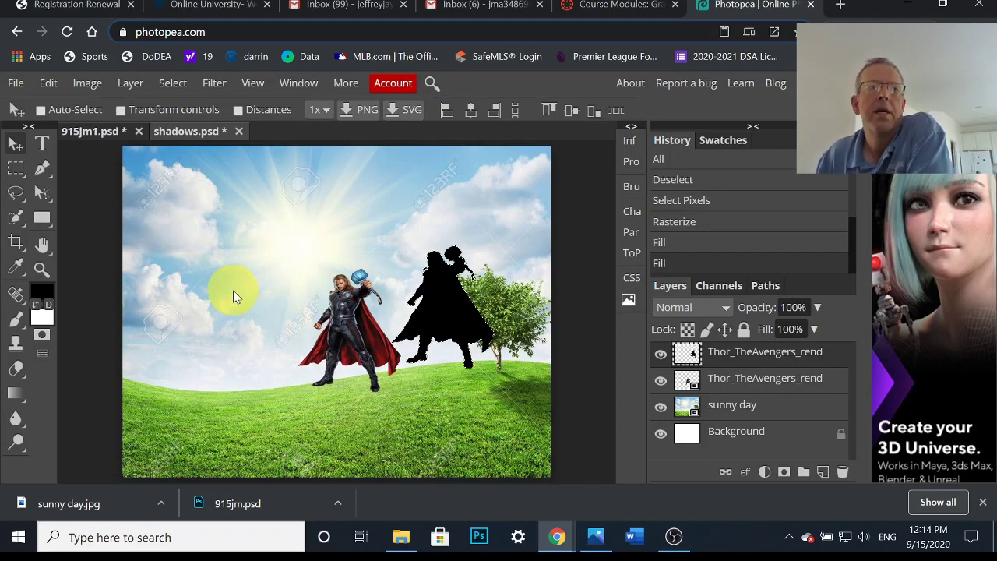
# Sample the grass green with the Eyedropper and fill the silhouette with it
pyautogui.rightClick(17, 264)
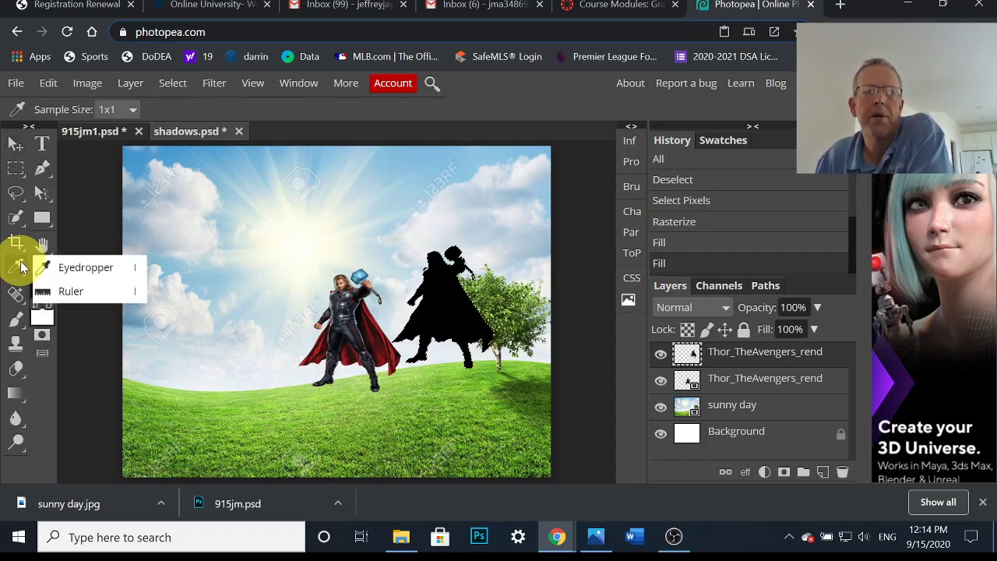
pyautogui.click(84, 267)
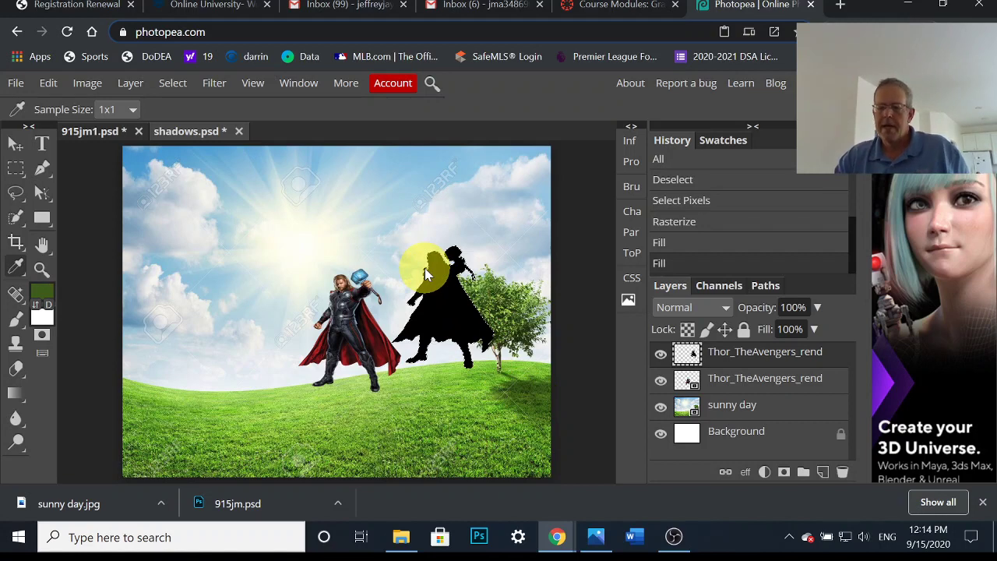
pyautogui.hotkey('alt', 'BackSpace')
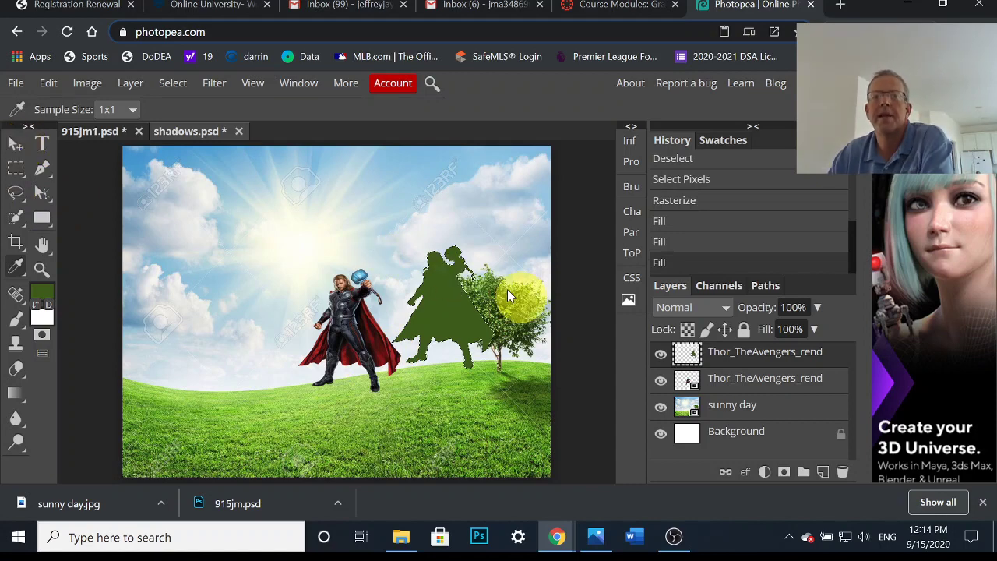
# Deselect, then drag the green silhouette with the Move tool onto the original Thor
pyautogui.hotkey('ctrl', 'd')
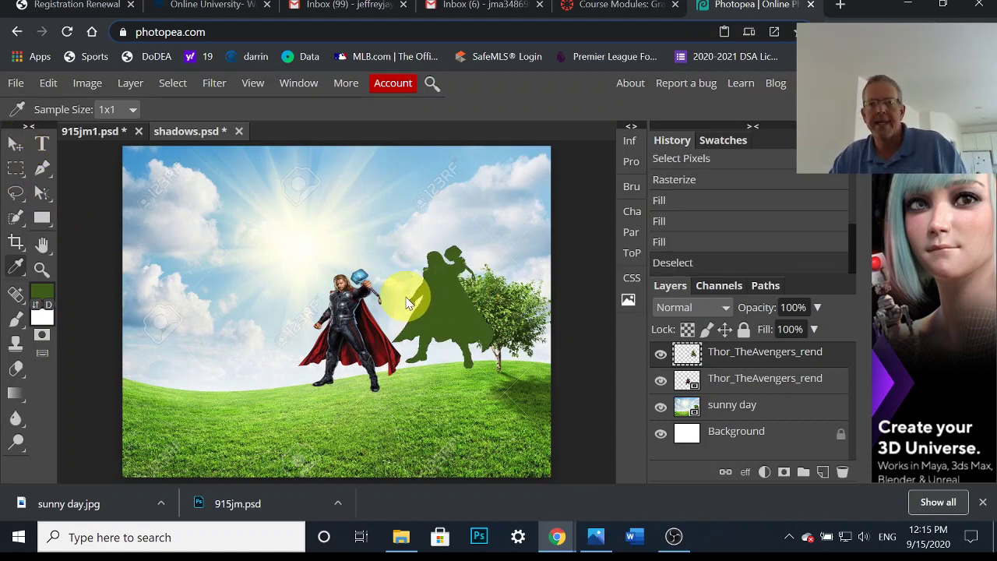
pyautogui.click(173, 83)
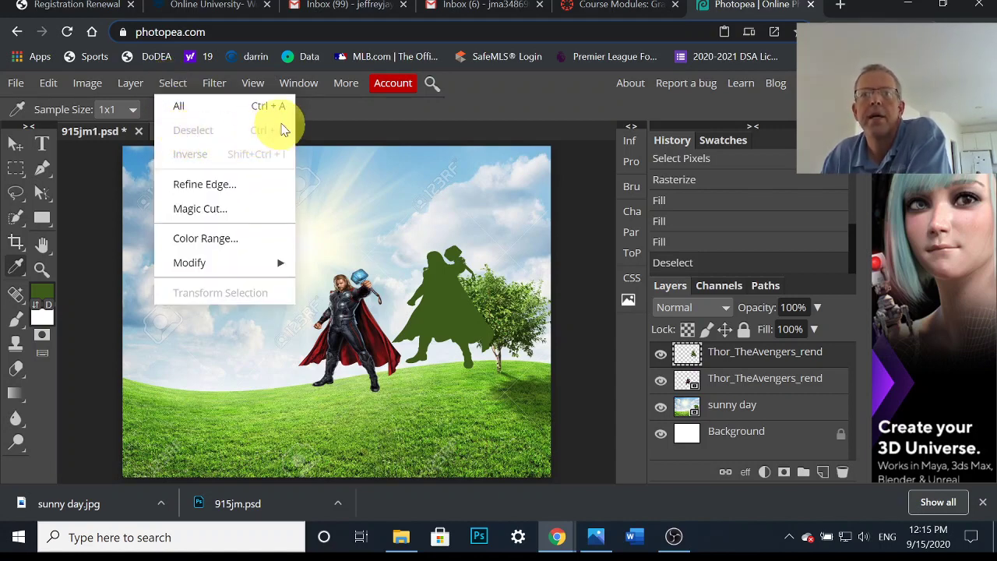
pyautogui.click(167, 83)
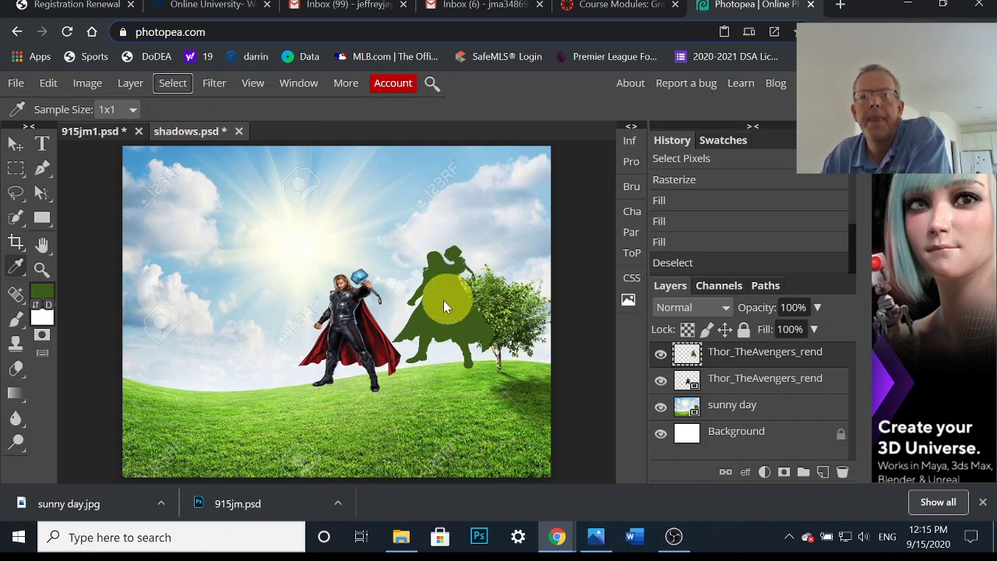
pyautogui.click(15, 144)
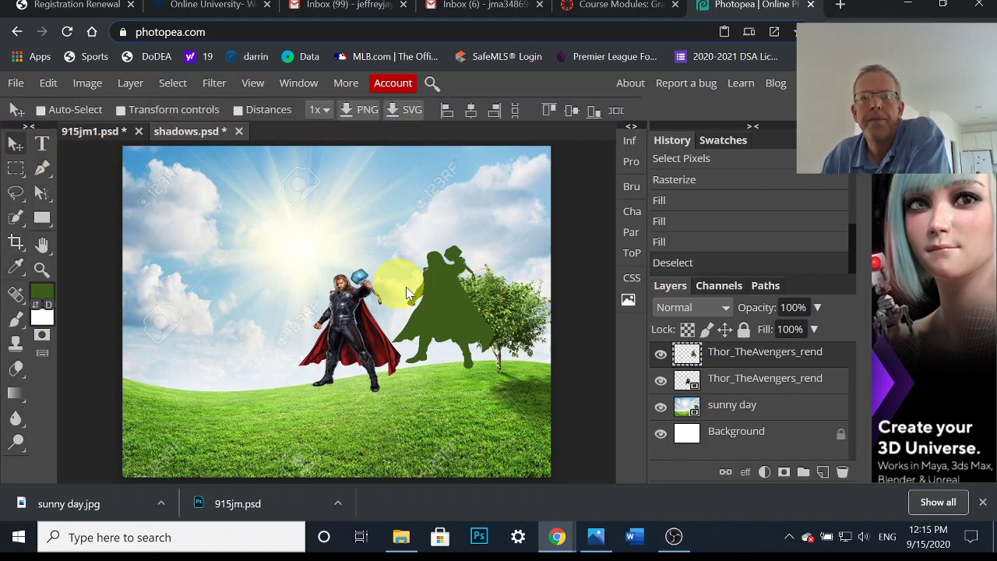
pyautogui.moveTo(441, 297); pyautogui.dragTo(348, 321)
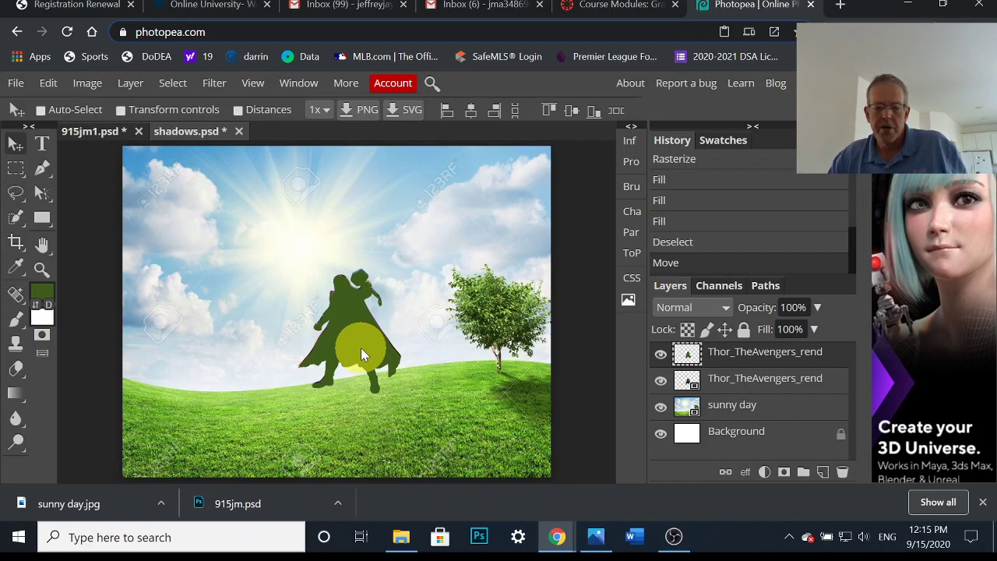
# Start Free Transform on the green silhouette and stretch it slightly taller
pyautogui.hotkey('ctrl', 'alt', 't')
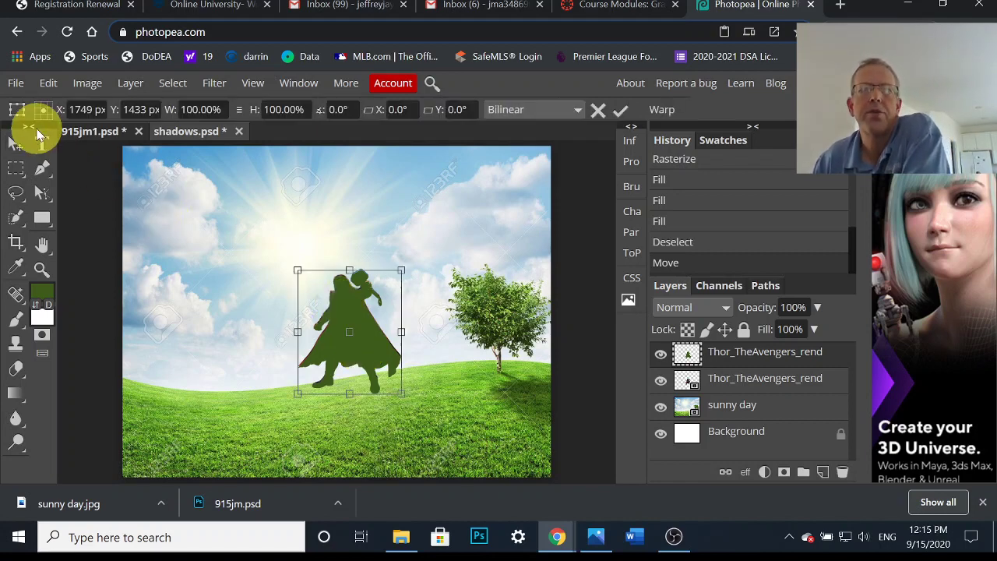
pyautogui.click(47, 83)
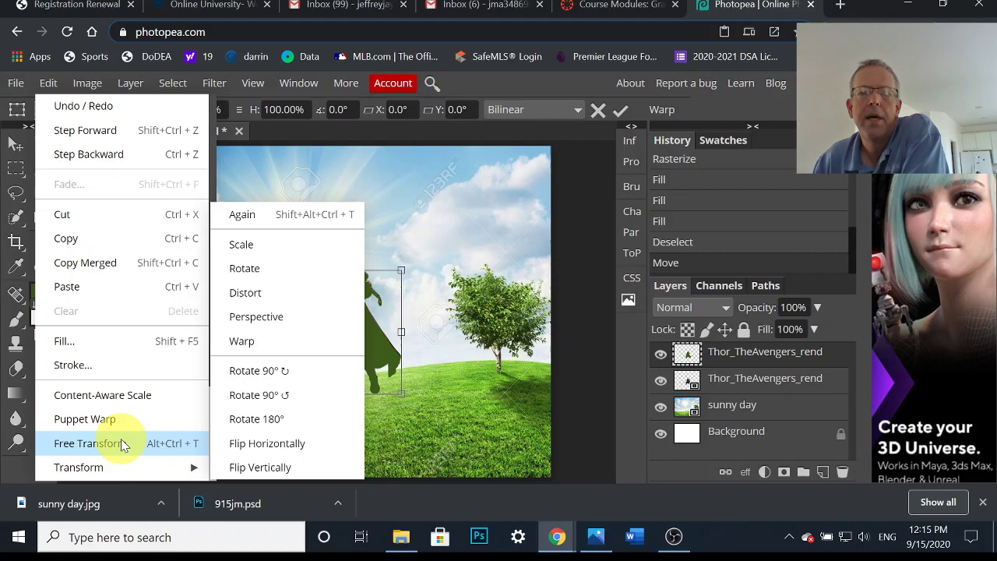
pyautogui.click(109, 442)
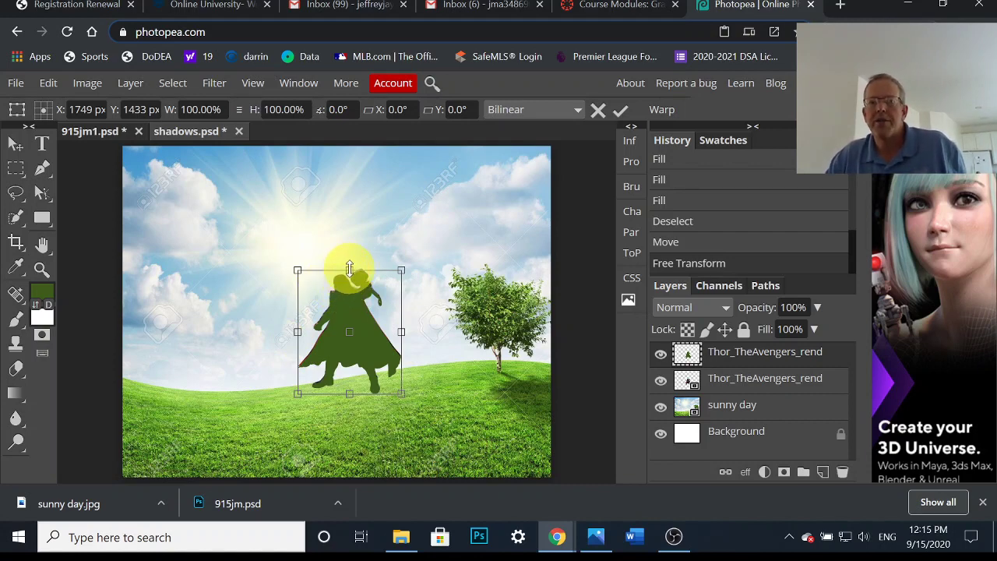
pyautogui.moveTo(350, 274)
pyautogui.mouseDown()
pyautogui.moveTo(356, 472)
pyautogui.moveTo(349, 241)
pyautogui.moveTo(350, 269)
pyautogui.mouseUp()
# Flip the silhouette vertically, tilt it about -10° and set it beneath Thor's feet
pyautogui.rightClick(347, 311)
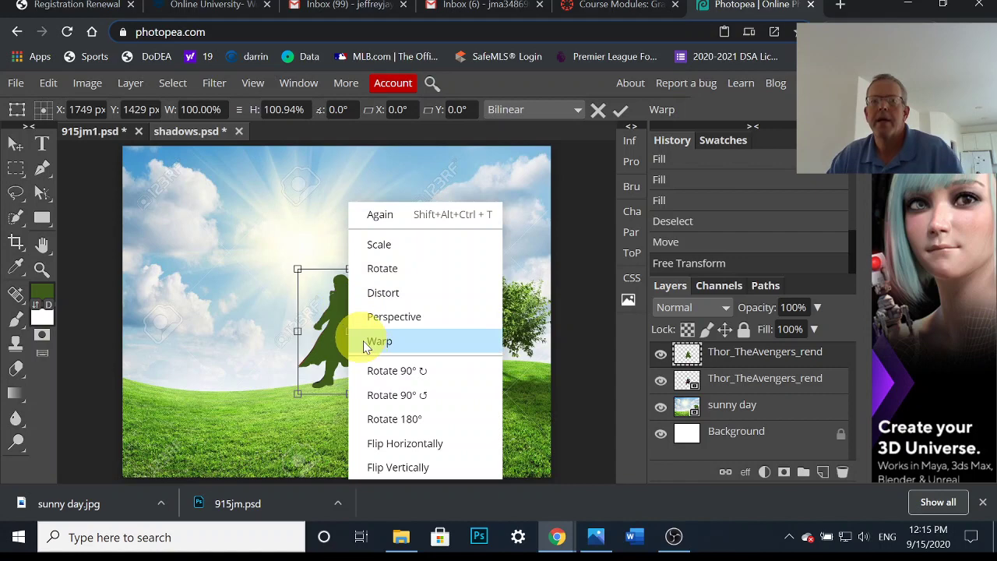
pyautogui.click(398, 468)
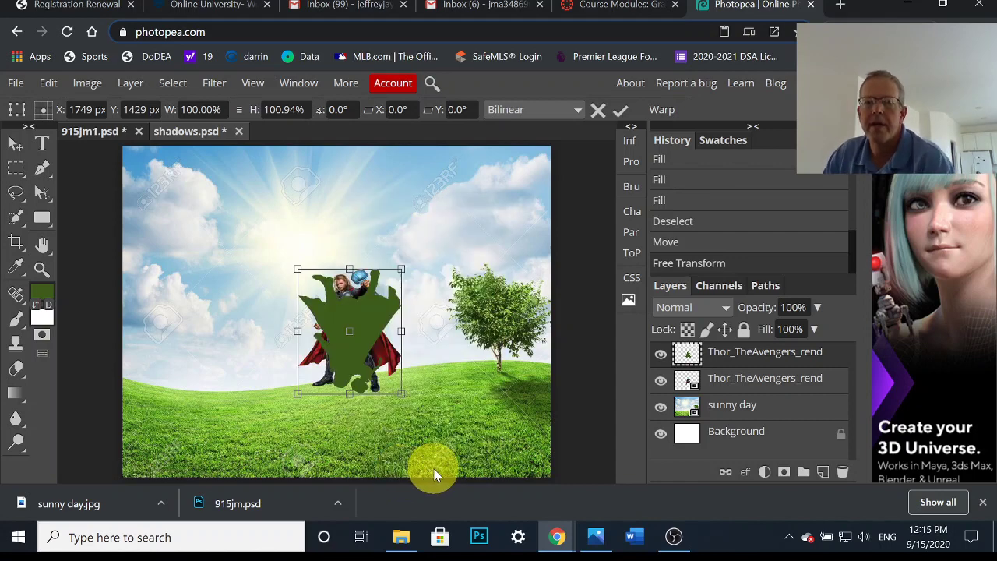
pyautogui.moveTo(381, 317); pyautogui.dragTo(380, 399)
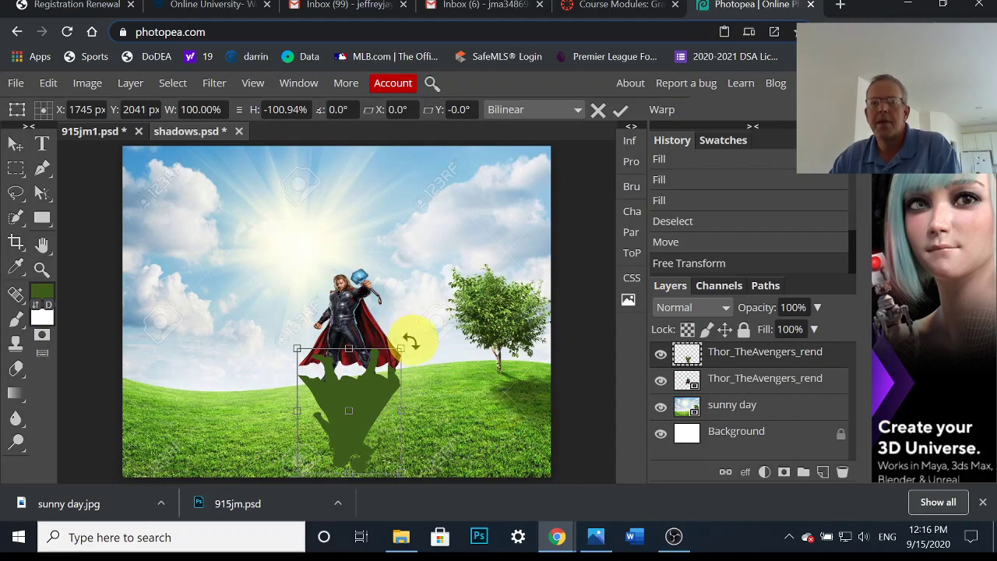
pyautogui.moveTo(410, 341); pyautogui.dragTo(395, 330)
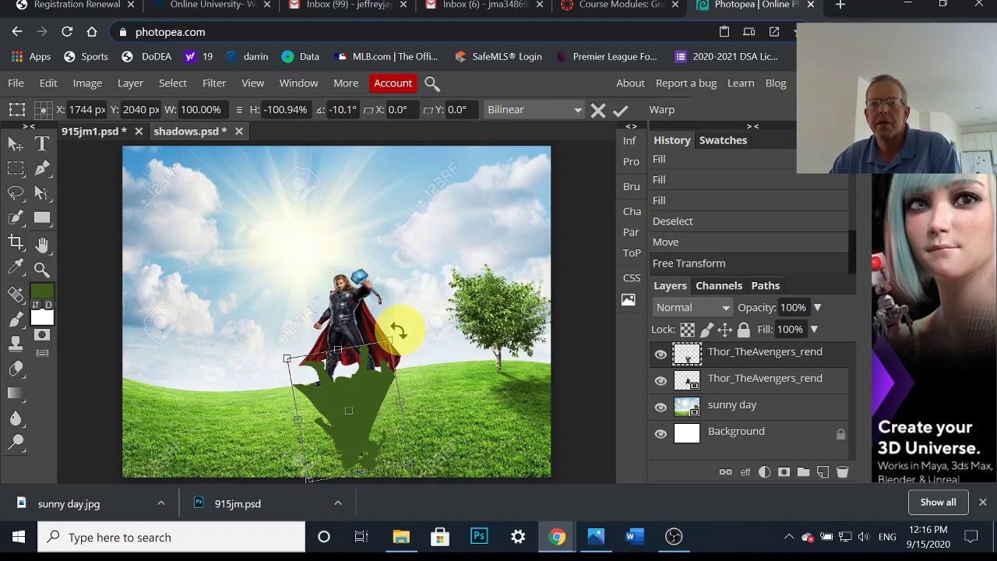
pyautogui.moveTo(381, 402); pyautogui.dragTo(385, 418)
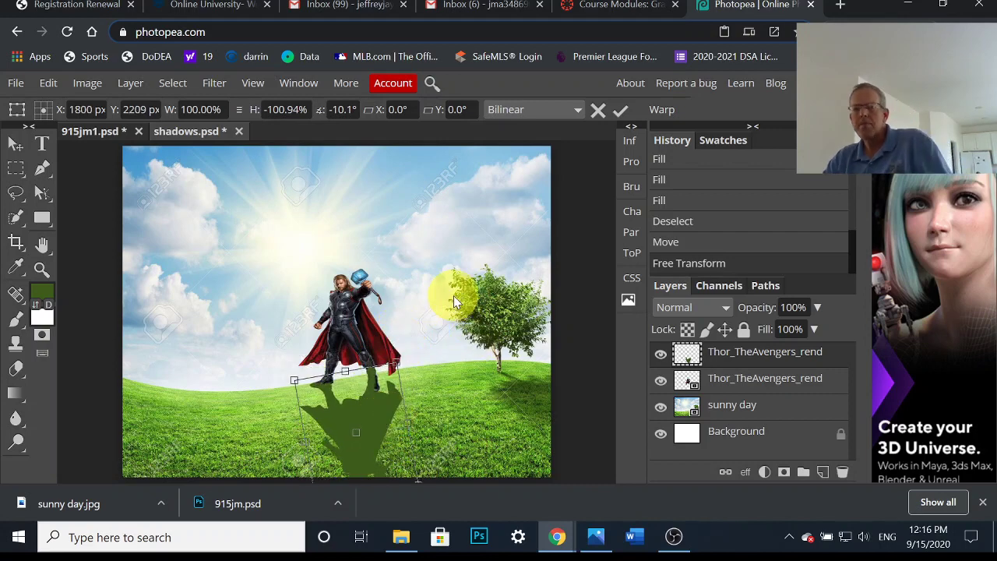
pyautogui.hotkey('ctrl', '+')
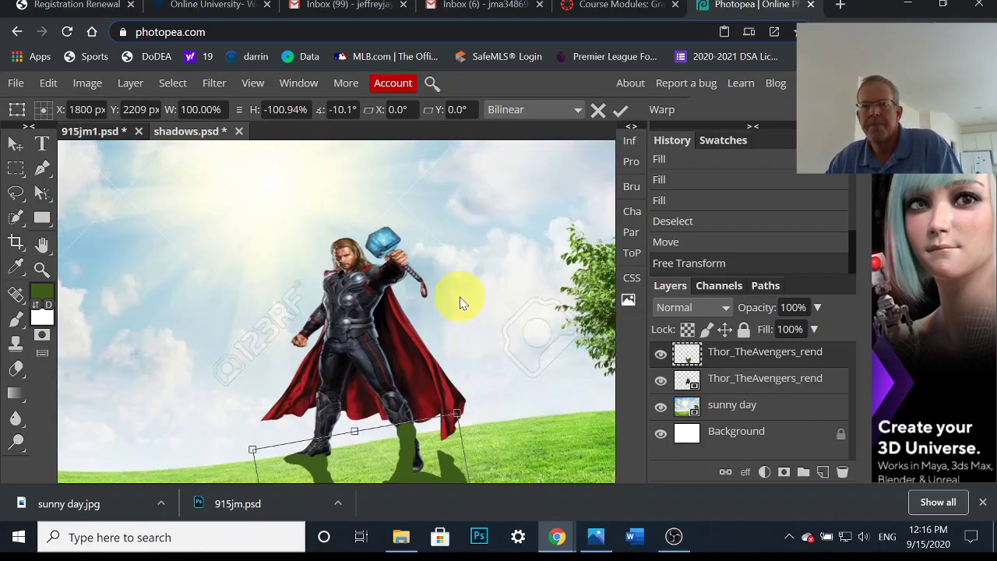
pyautogui.moveTo(452, 363); pyautogui.dragTo(345, 208)
pyautogui.moveTo(472, 356); pyautogui.dragTo(480, 298)
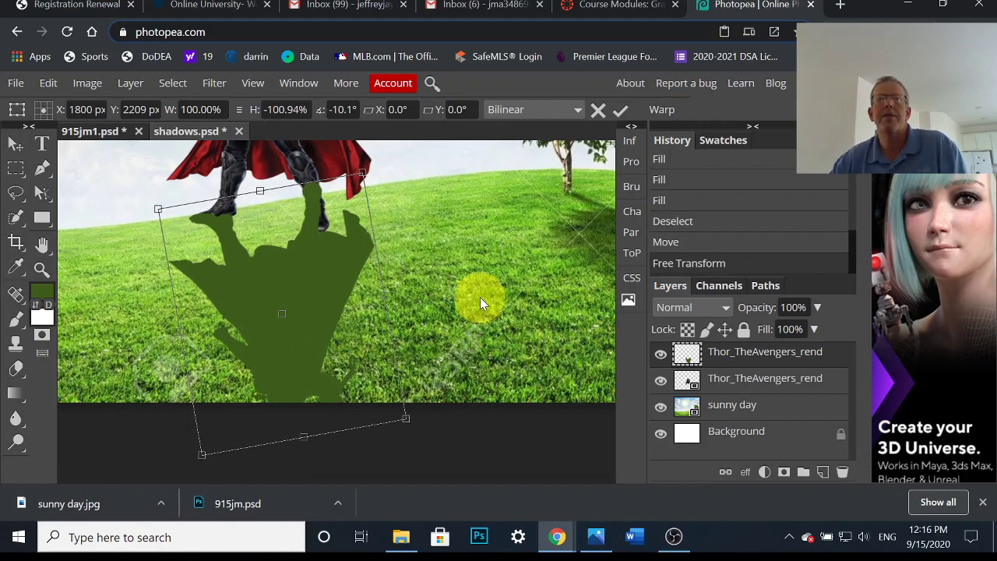
pyautogui.moveTo(289, 281); pyautogui.dragTo(312, 265)
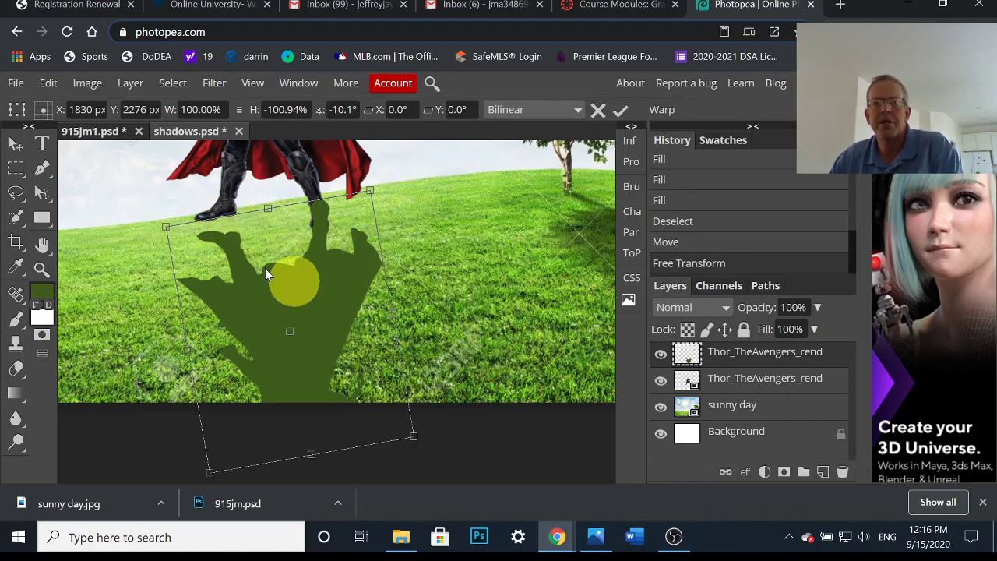
# Warp the shadow, dragging its corners and grid so the lower part bulges rightward
pyautogui.rightClick(312, 287)
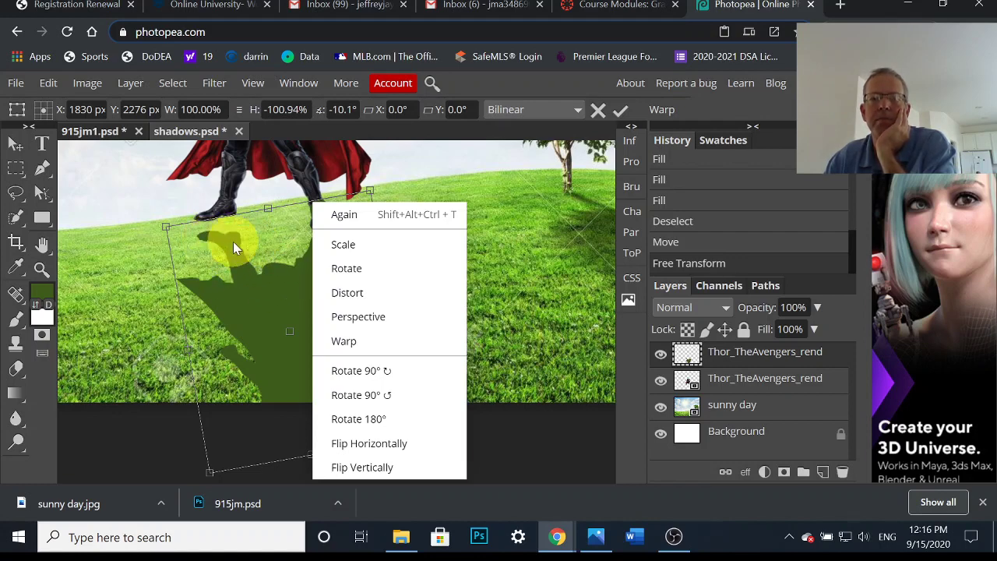
pyautogui.click(351, 344)
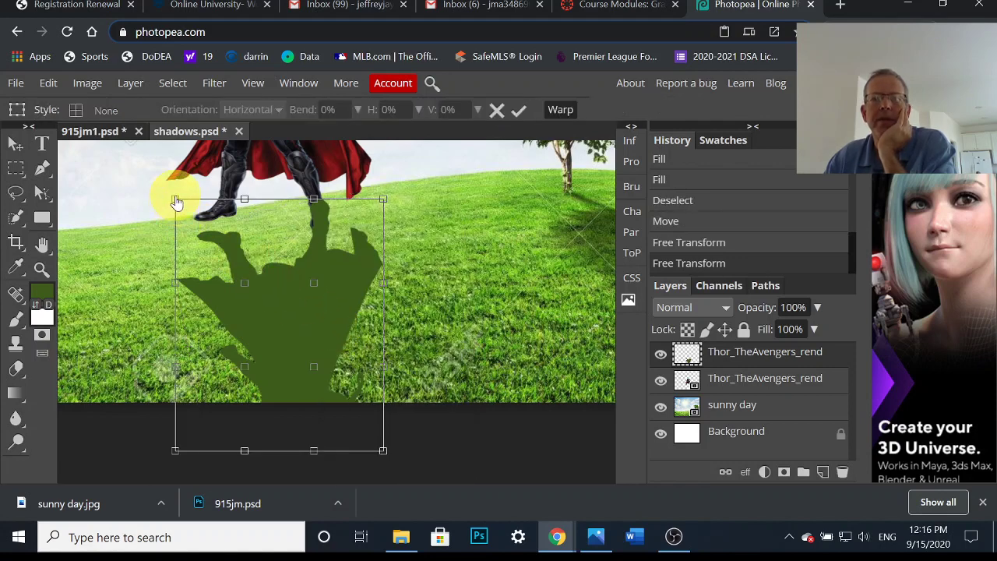
pyautogui.moveTo(176, 204); pyautogui.dragTo(164, 154)
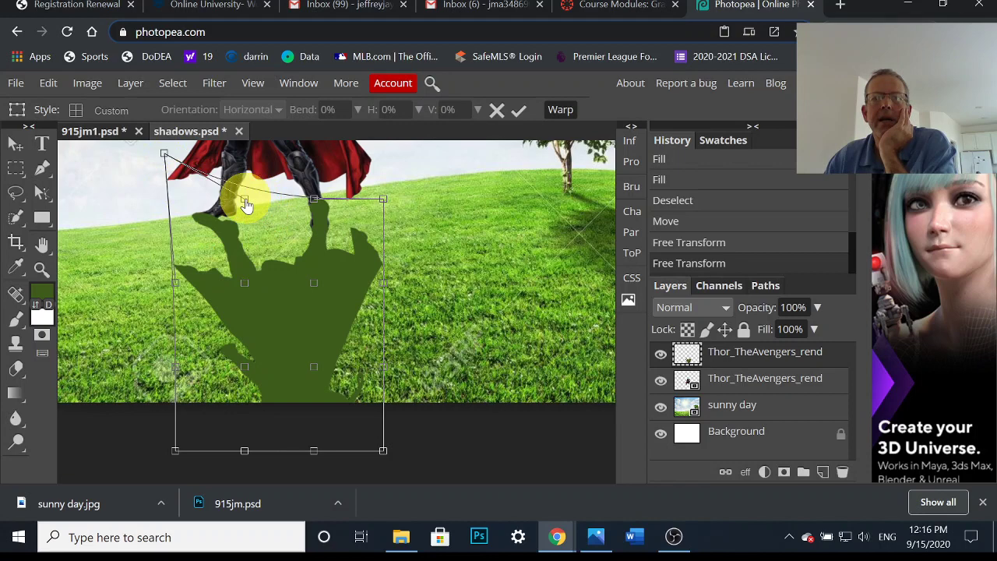
pyautogui.moveTo(247, 199); pyautogui.dragTo(267, 174)
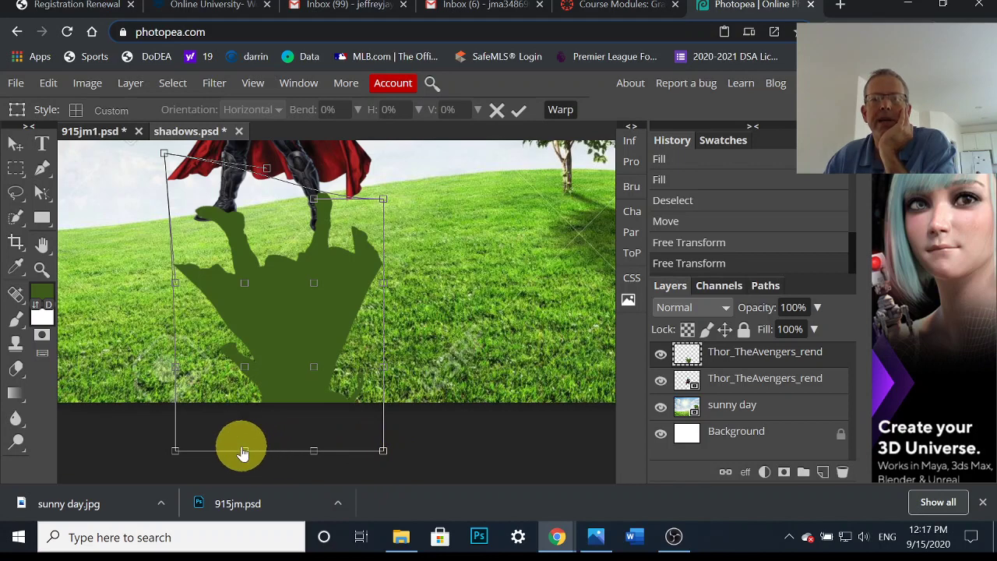
pyautogui.moveTo(246, 455); pyautogui.dragTo(332, 458)
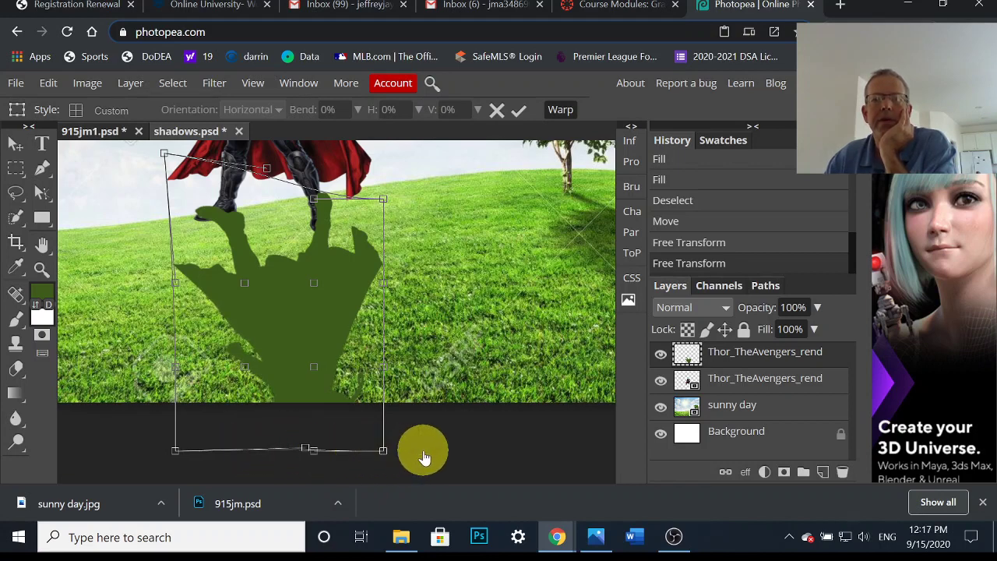
pyautogui.moveTo(449, 456); pyautogui.dragTo(478, 451)
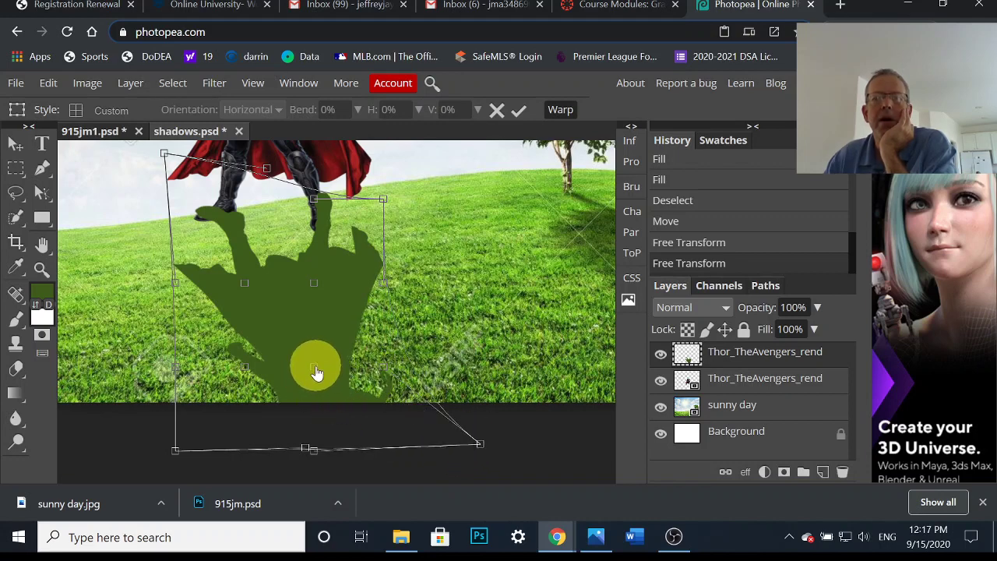
pyautogui.moveTo(317, 372); pyautogui.dragTo(456, 336)
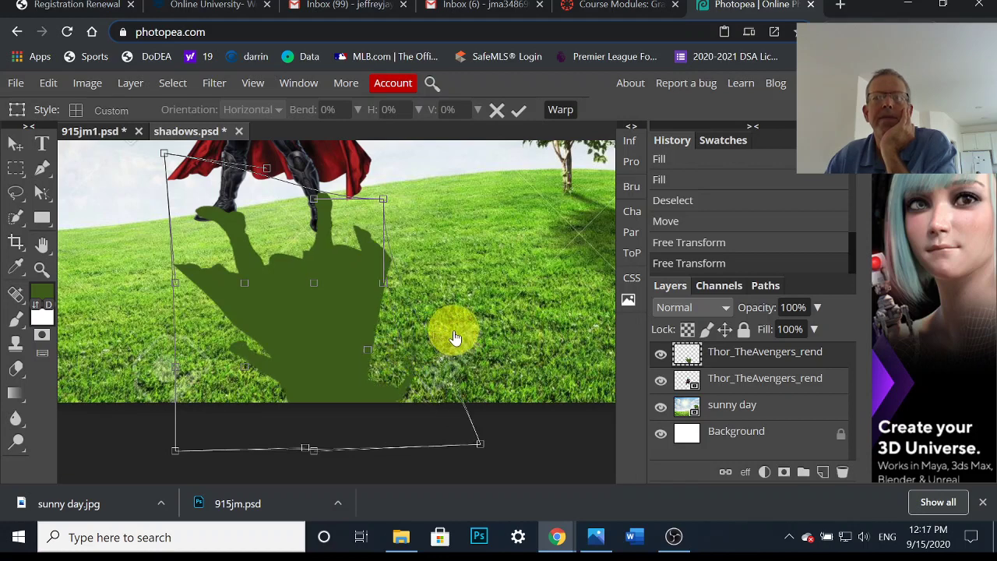
pyautogui.moveTo(381, 286); pyautogui.dragTo(388, 281)
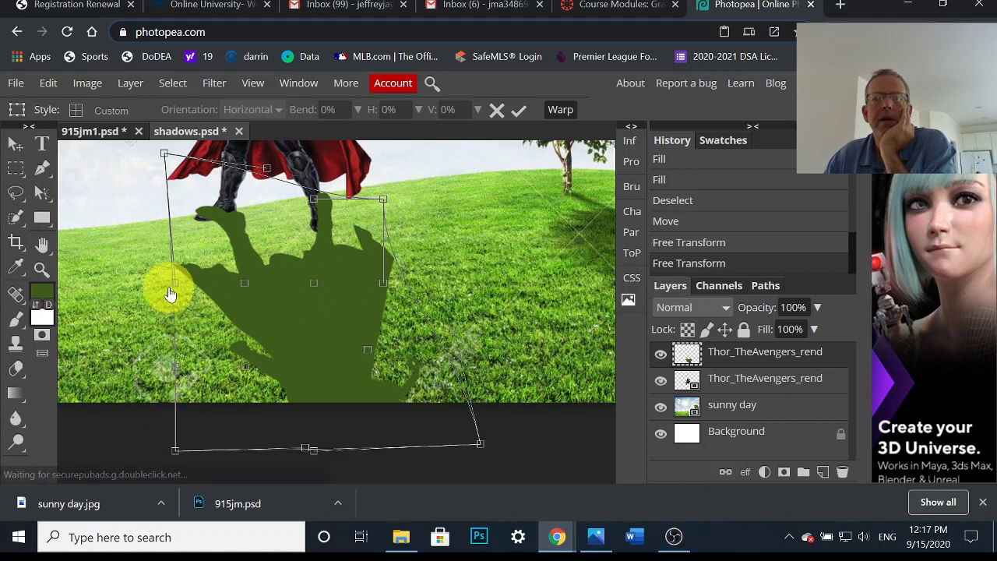
pyautogui.moveTo(170, 294); pyautogui.dragTo(355, 316)
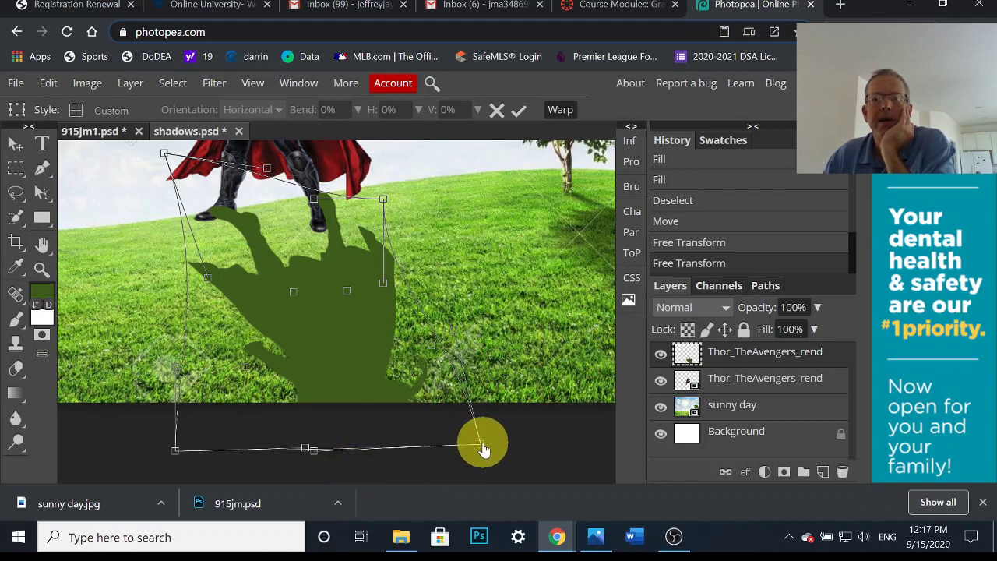
# Stretch the warped shadow wider left and right, pull its upper-right edge inward, and reshape the left fingers
pyautogui.moveTo(481, 446); pyautogui.dragTo(559, 438)
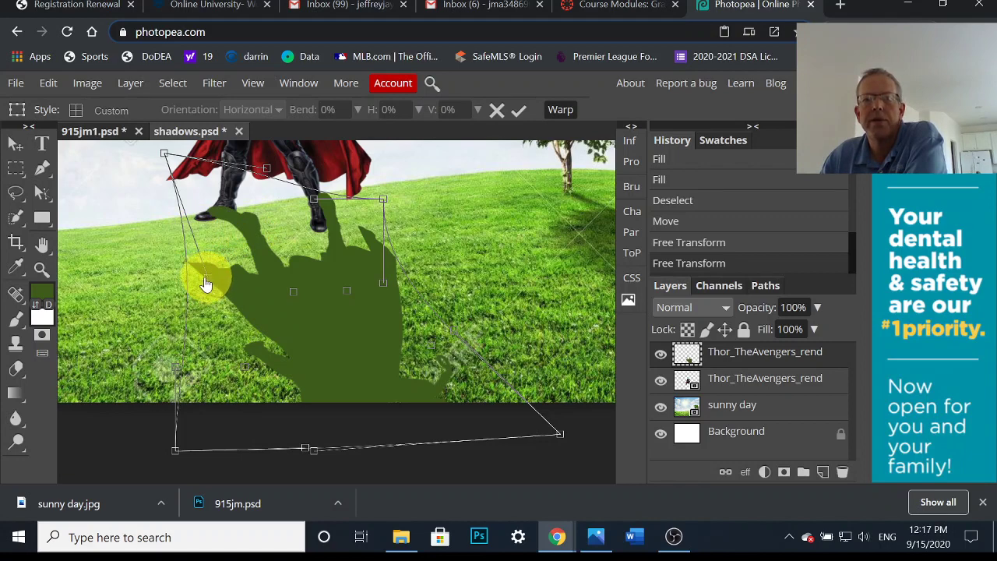
pyautogui.moveTo(206, 284); pyautogui.dragTo(118, 277)
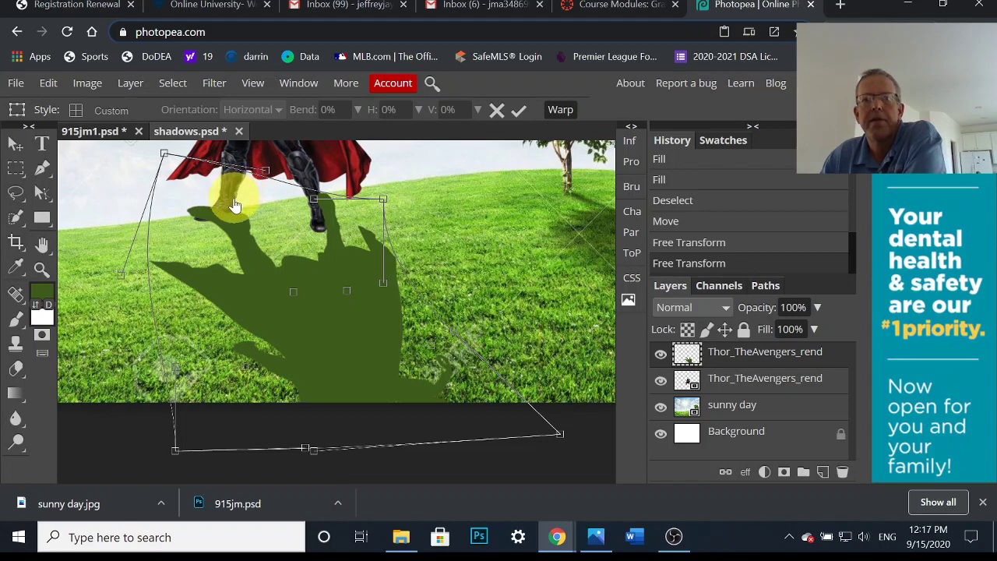
pyautogui.moveTo(234, 204); pyautogui.dragTo(199, 180)
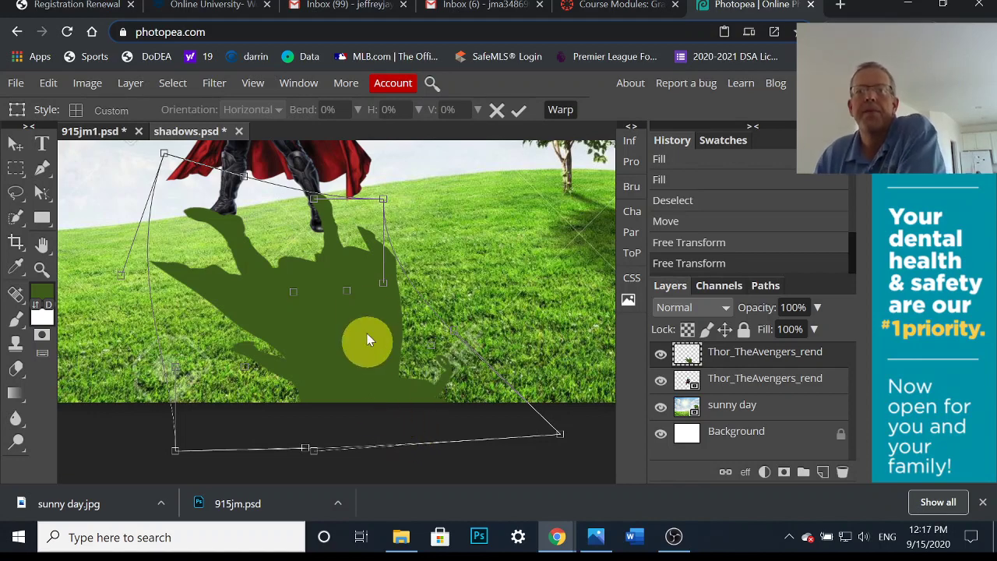
pyautogui.moveTo(384, 204); pyautogui.dragTo(358, 214)
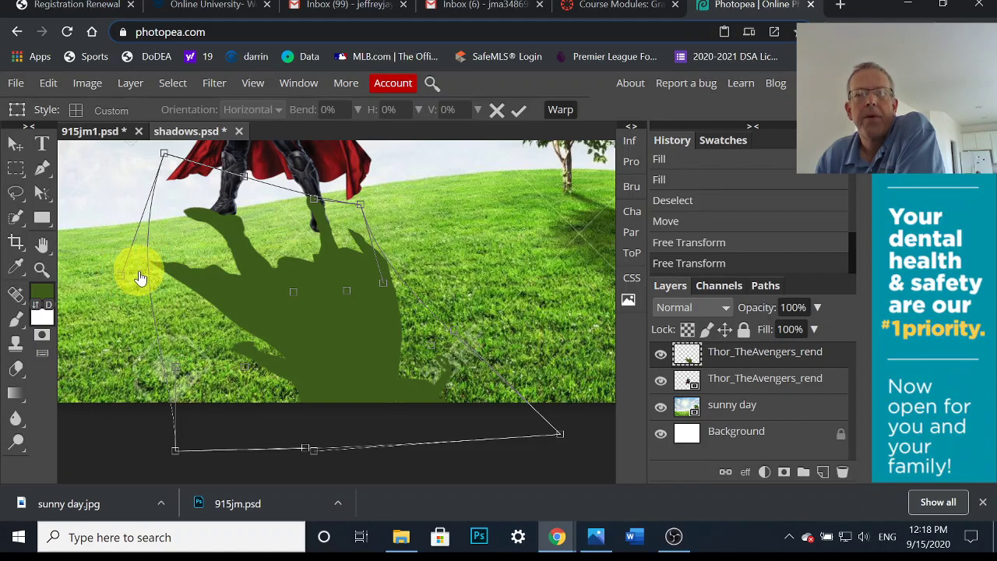
pyautogui.moveTo(141, 278); pyautogui.dragTo(142, 278)
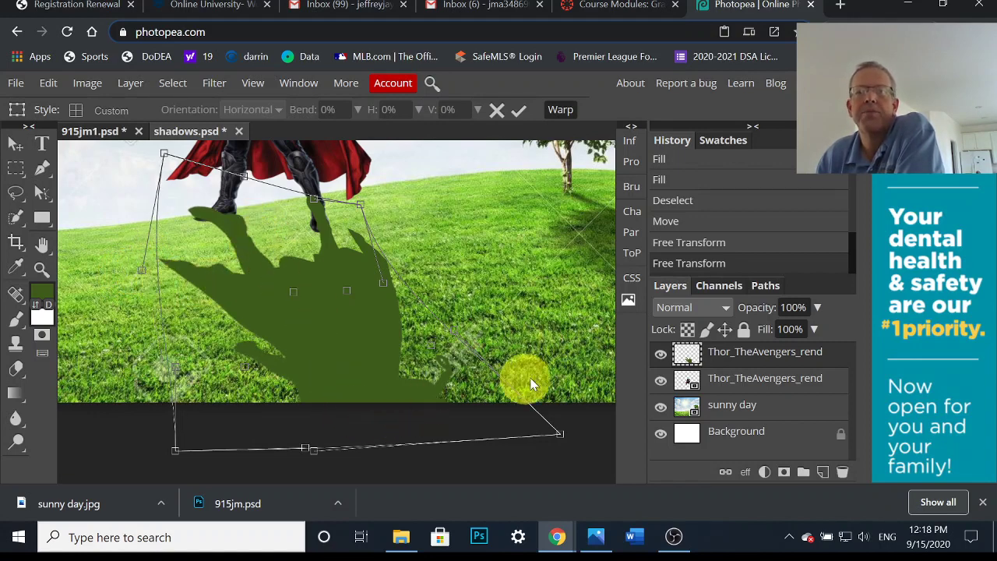
# Commit the shadow's warp, fit the image to the window, and set the shadow layer opacity to 74%
pyautogui.click(518, 109)
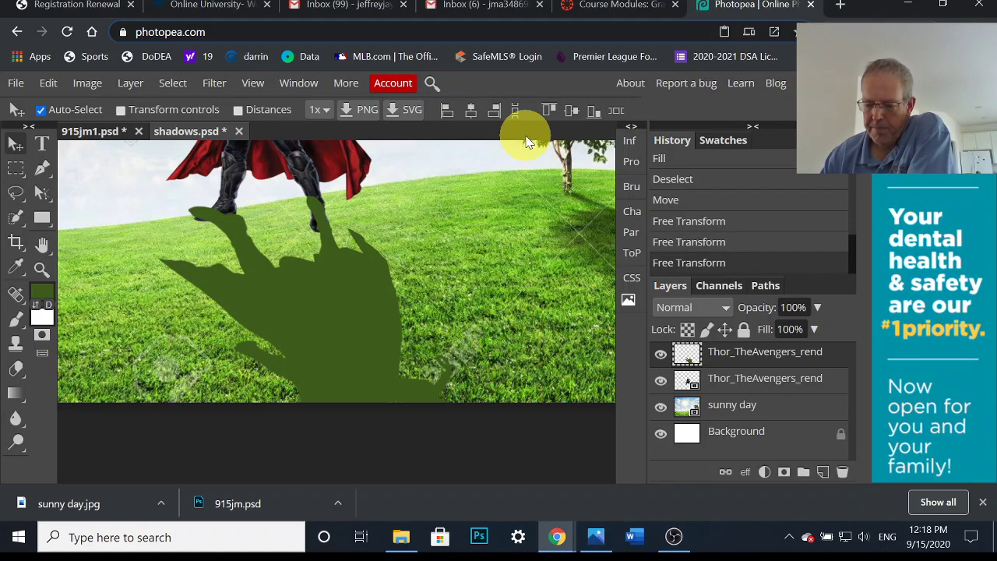
pyautogui.hotkey('ctrl', '0')
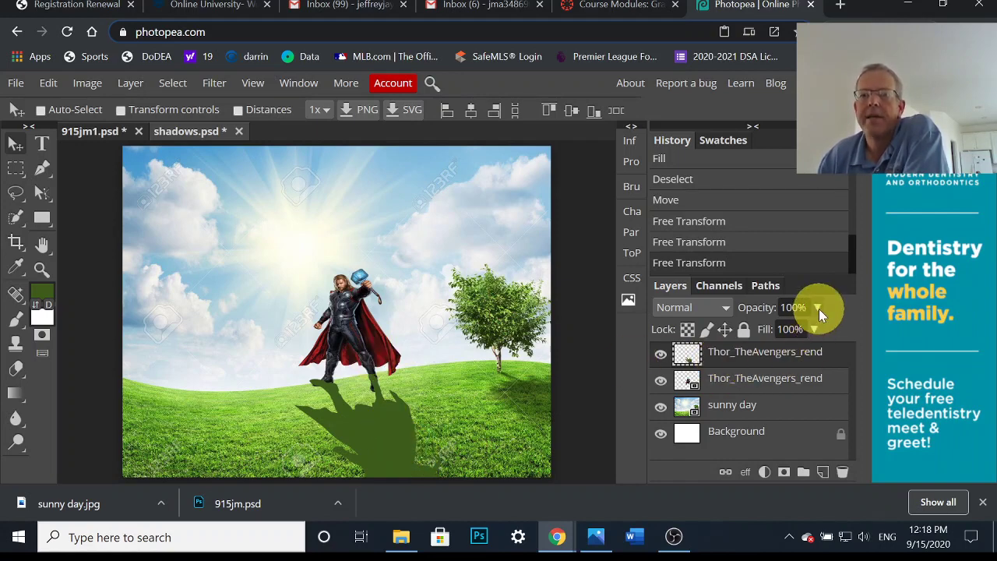
pyautogui.moveTo(817, 308); pyautogui.dragTo(794, 329)
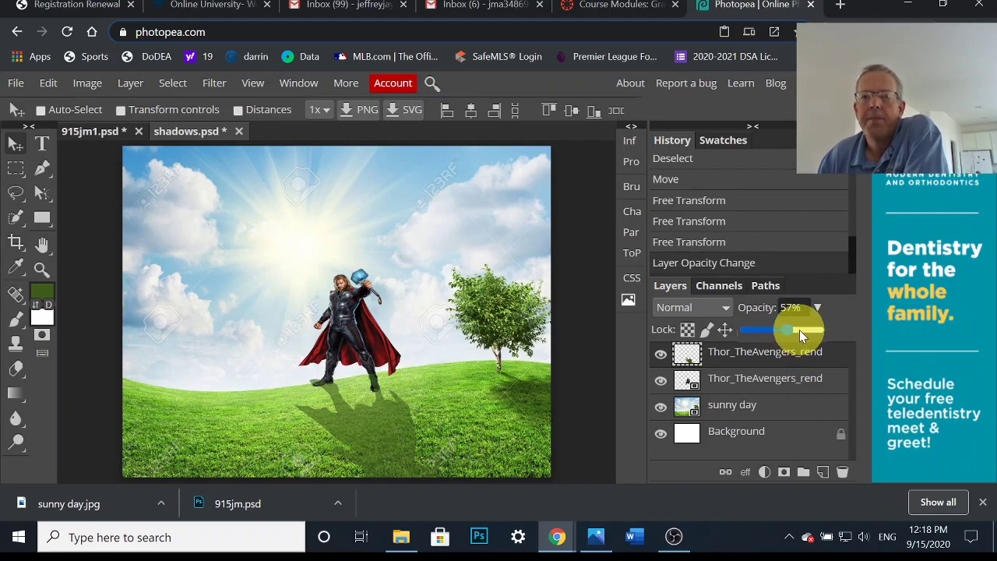
pyautogui.click(798, 329)
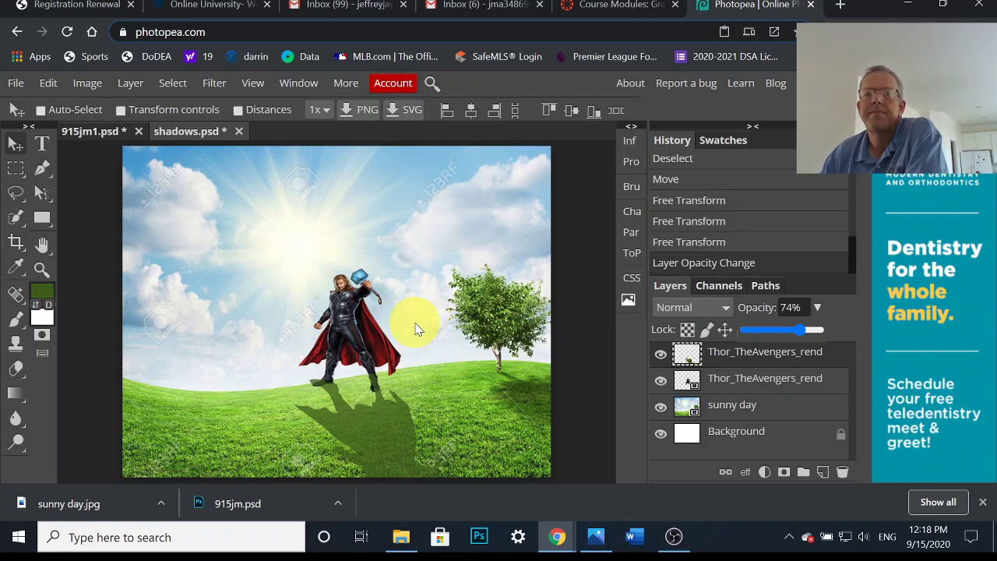
# Zoom in on Thor's legs and the 74% opacity shadow stretching across the grass
pyautogui.click(339, 403)
pyautogui.scroll(2, 340, 403)
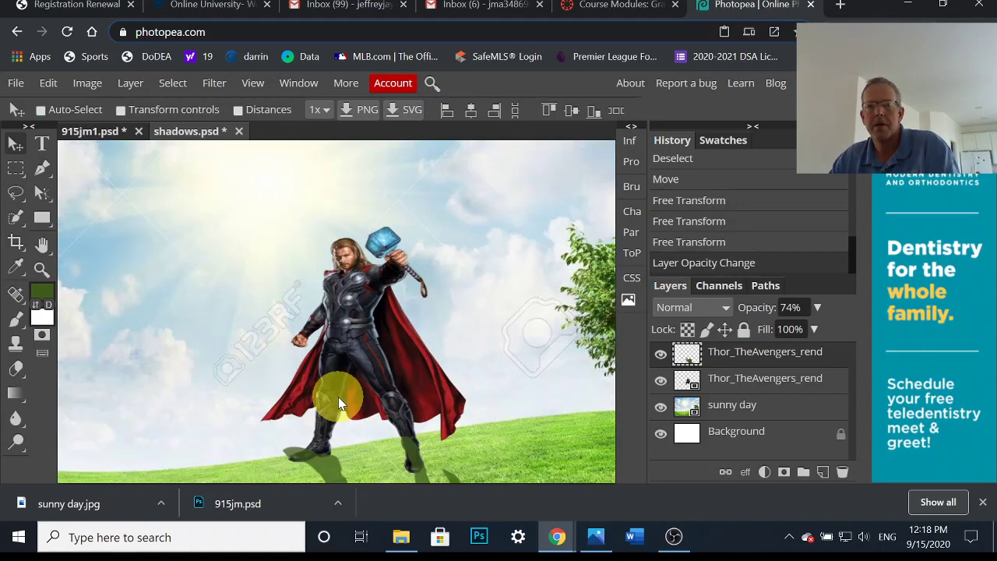
pyautogui.scroll(-4, 338, 396)
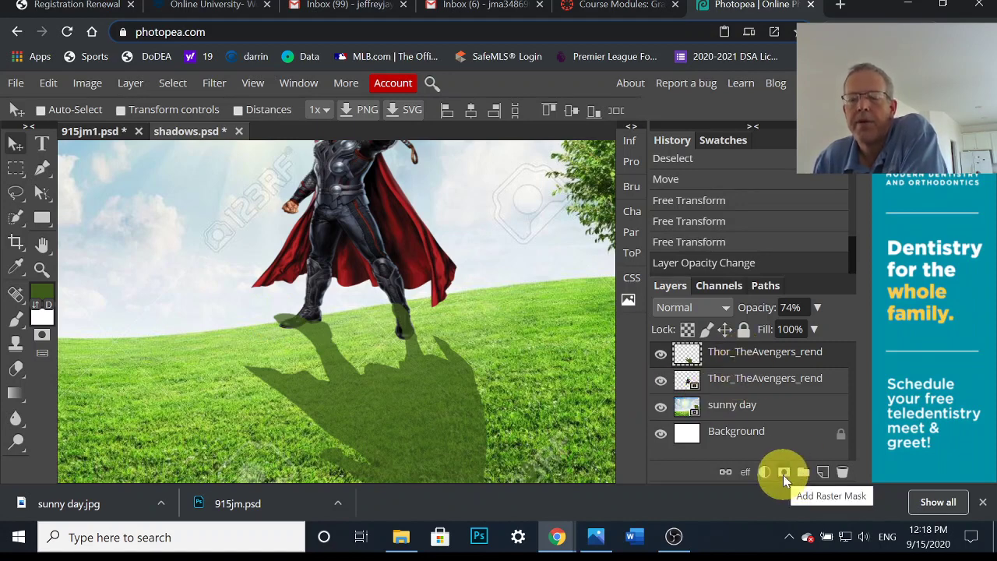
# Add a layer mask to the shadow layer and set up a 24 px round hard black brush
pyautogui.click(782, 475)
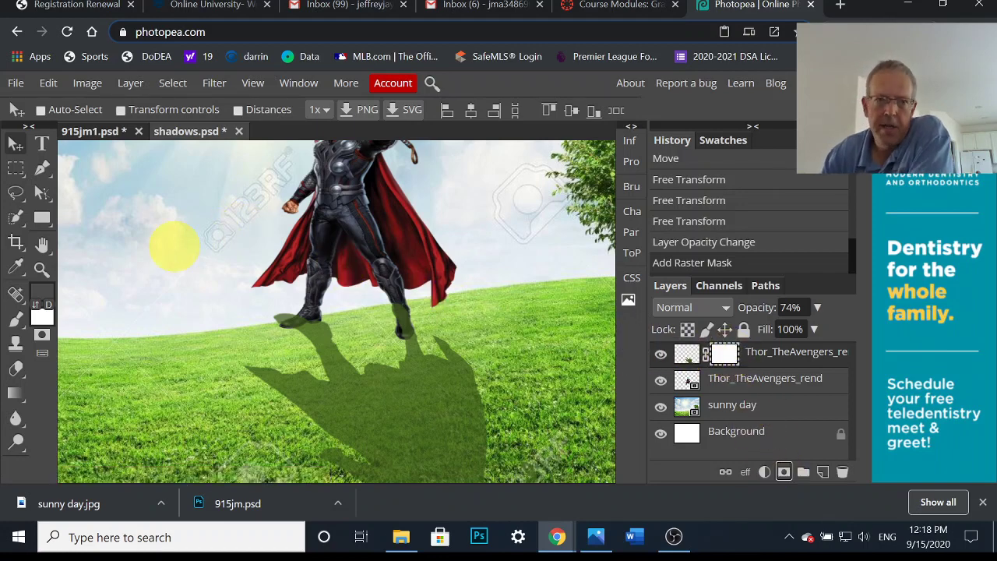
pyautogui.press('b')
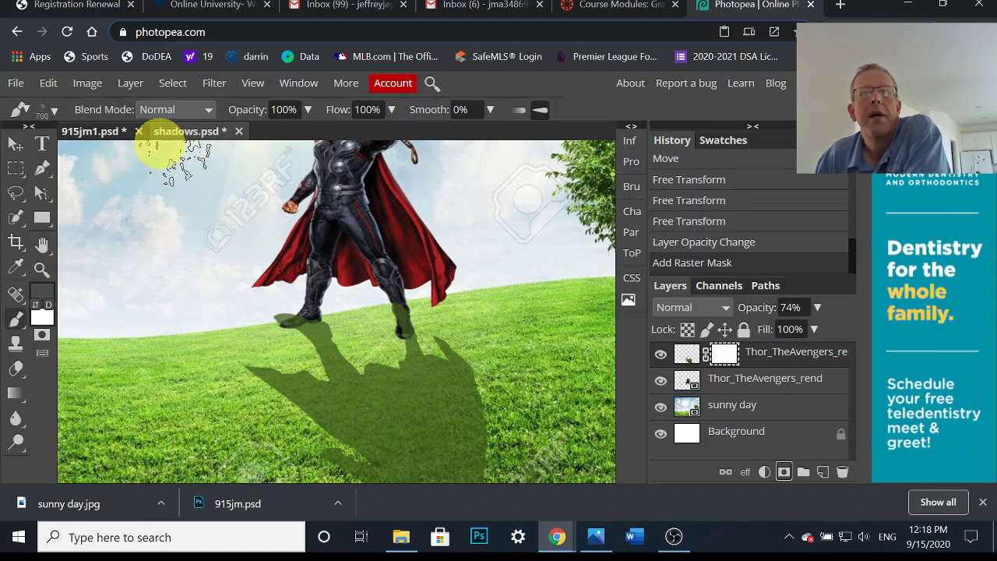
pyautogui.click(633, 188)
pyautogui.click(486, 171)
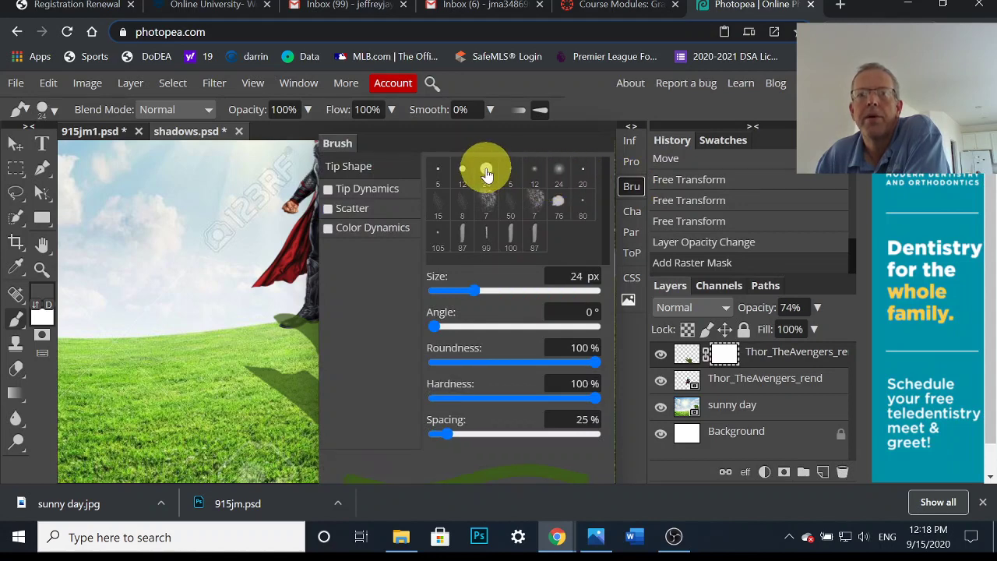
pyautogui.click(632, 188)
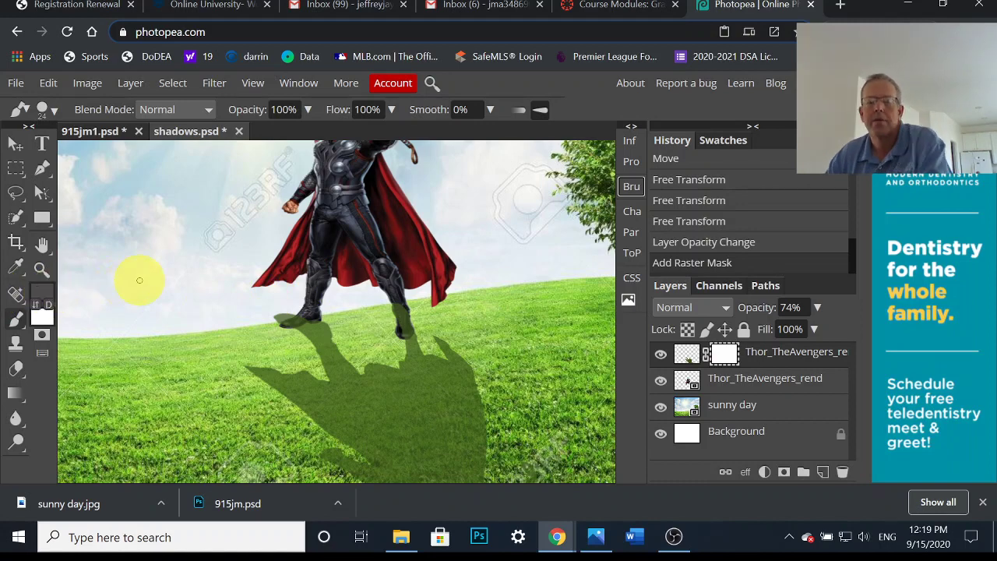
pyautogui.press('x')
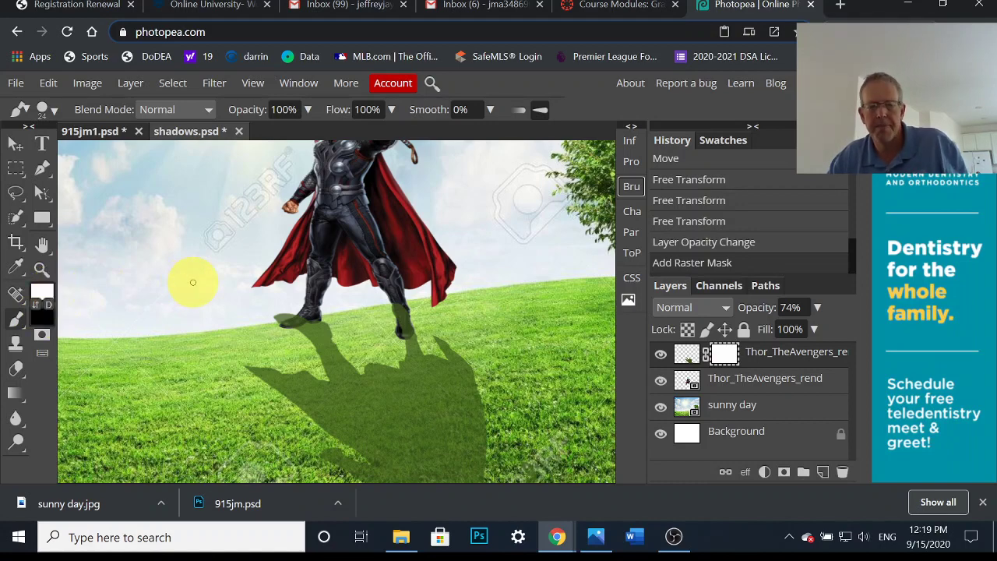
pyautogui.press('x')
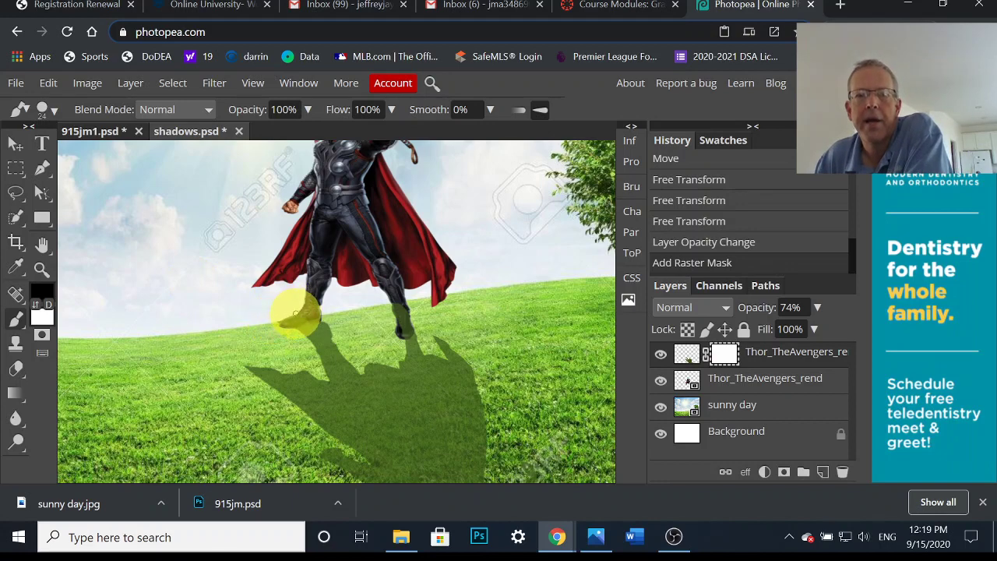
# Paint black on the mask around both of Thor's feet to hide the shadow there
pyautogui.moveTo(278, 324)
pyautogui.mouseDown()
pyautogui.moveTo(327, 313)
pyautogui.moveTo(323, 335)
pyautogui.moveTo(334, 338)
pyautogui.moveTo(349, 325)
pyautogui.mouseUp()
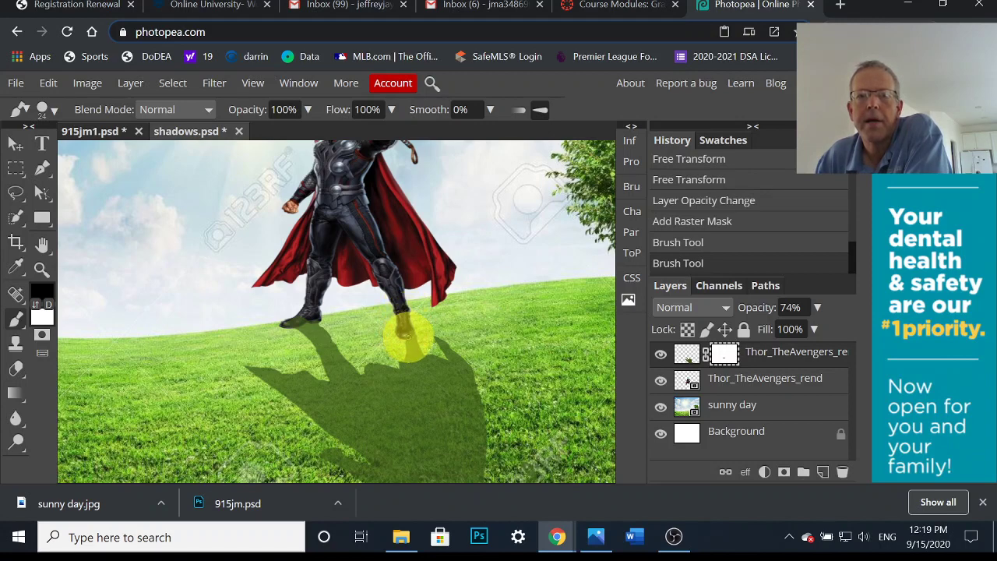
pyautogui.click(405, 335)
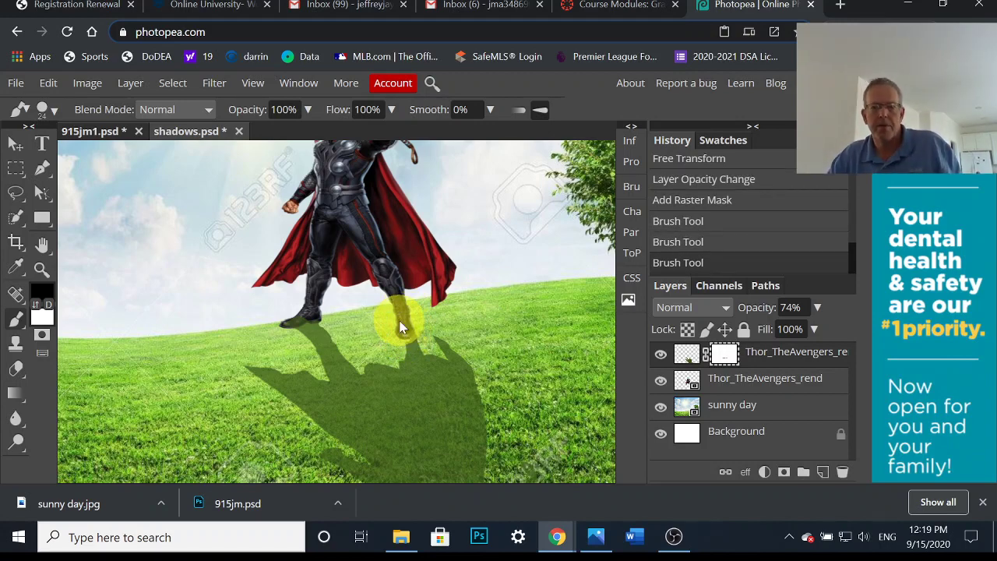
pyautogui.hotkey('ctrl', 'z')
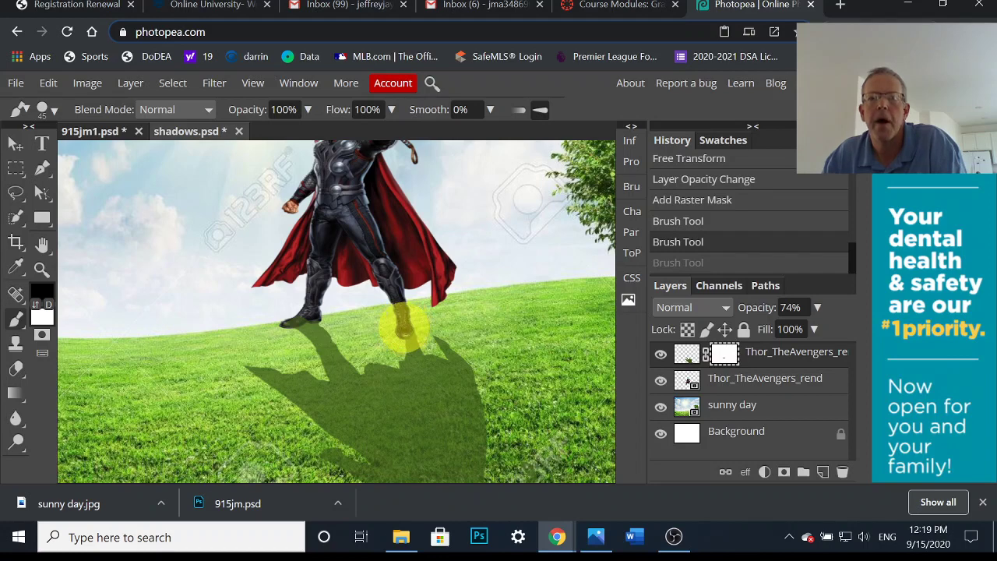
pyautogui.hotkey('ctrl', 'shift', 'z')
pyautogui.click(48, 303)
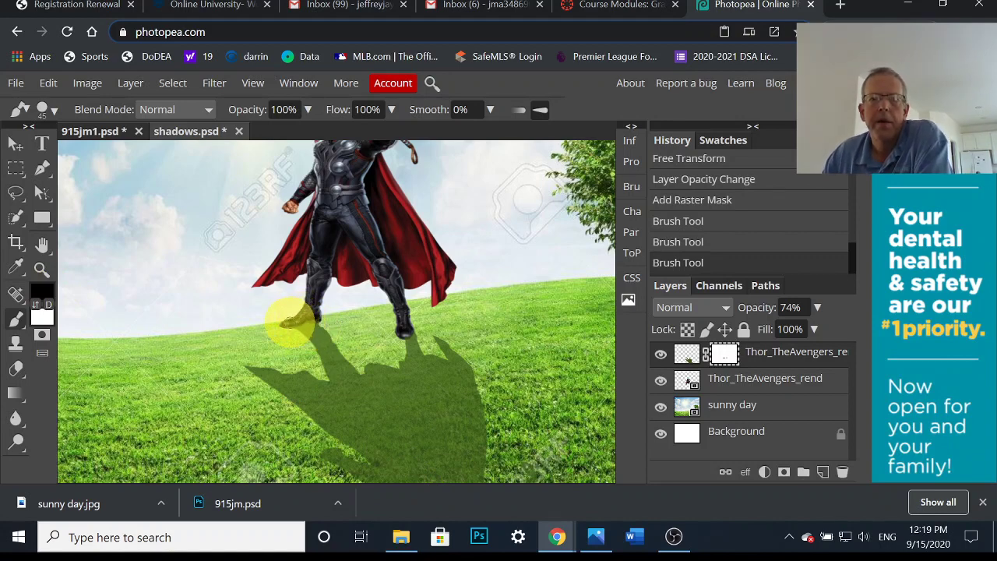
pyautogui.click(290, 321)
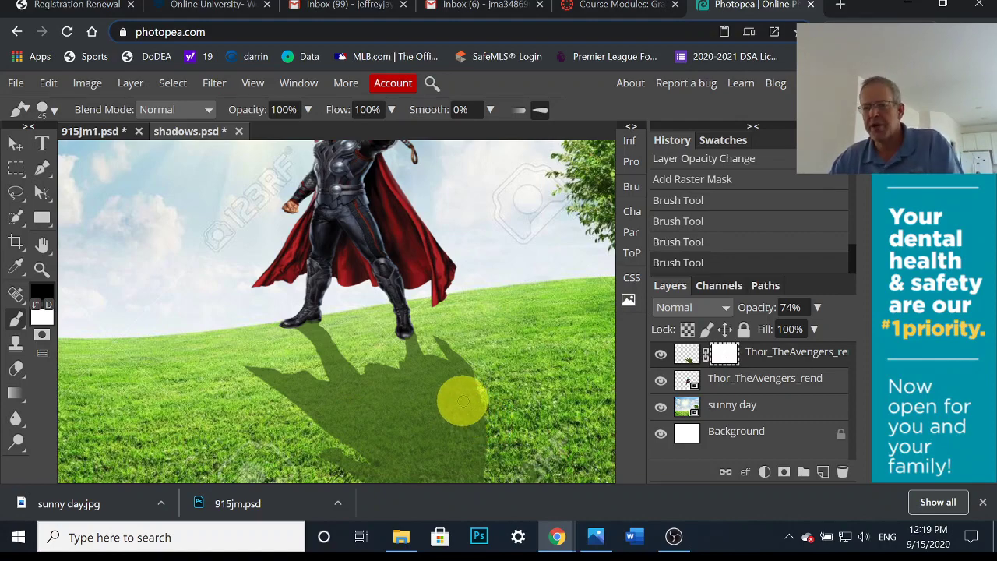
pyautogui.hotkey('ctrl', '0')
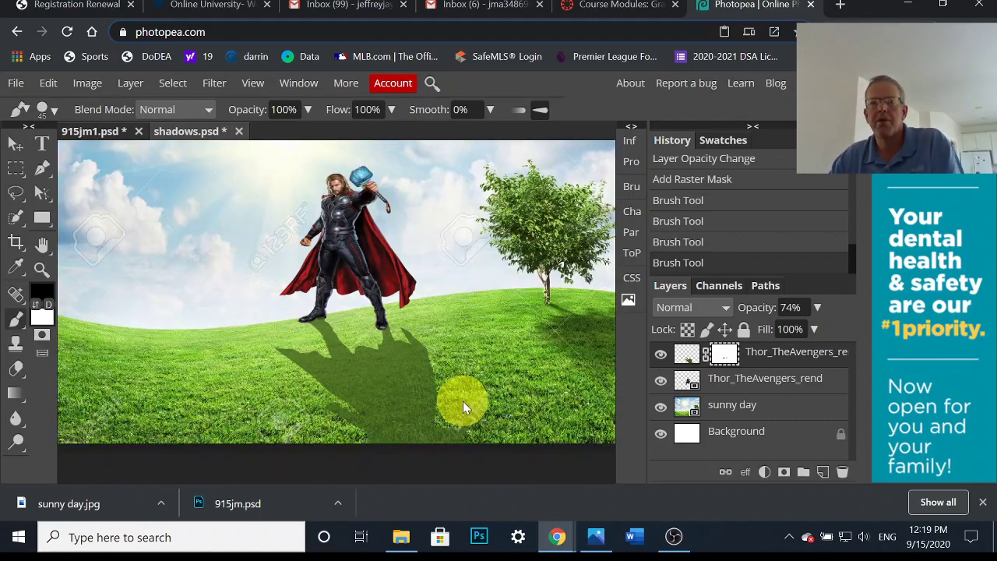
# Apply a 19 px Gaussian Blur to the shadow layer's image, not its mask
pyautogui.click(690, 362)
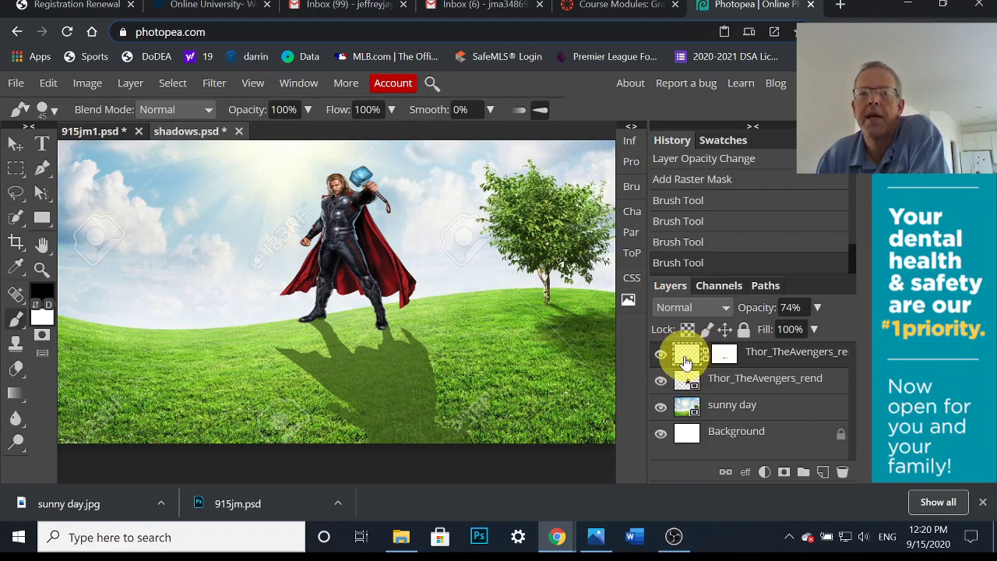
pyautogui.click(228, 85)
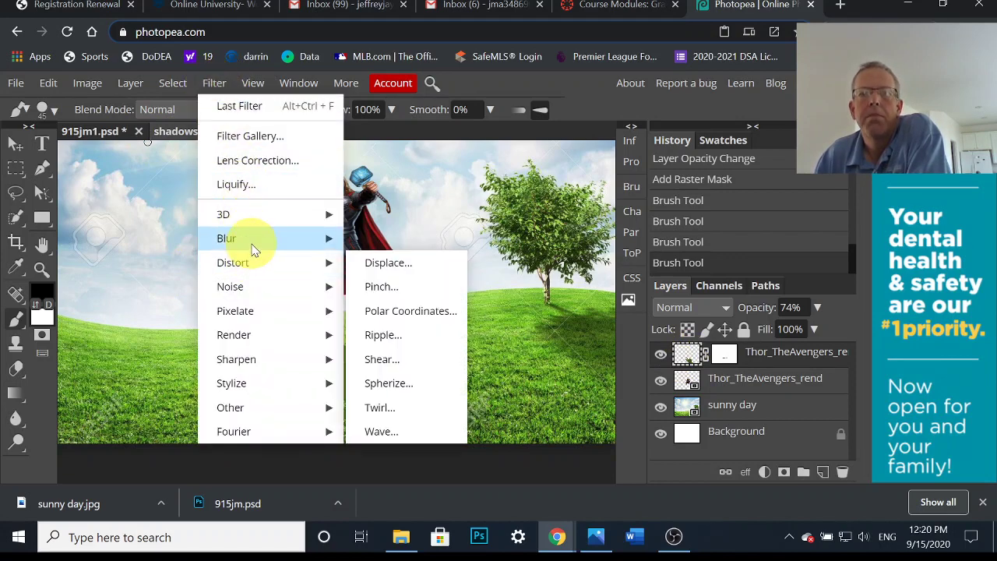
pyautogui.moveTo(286, 239)
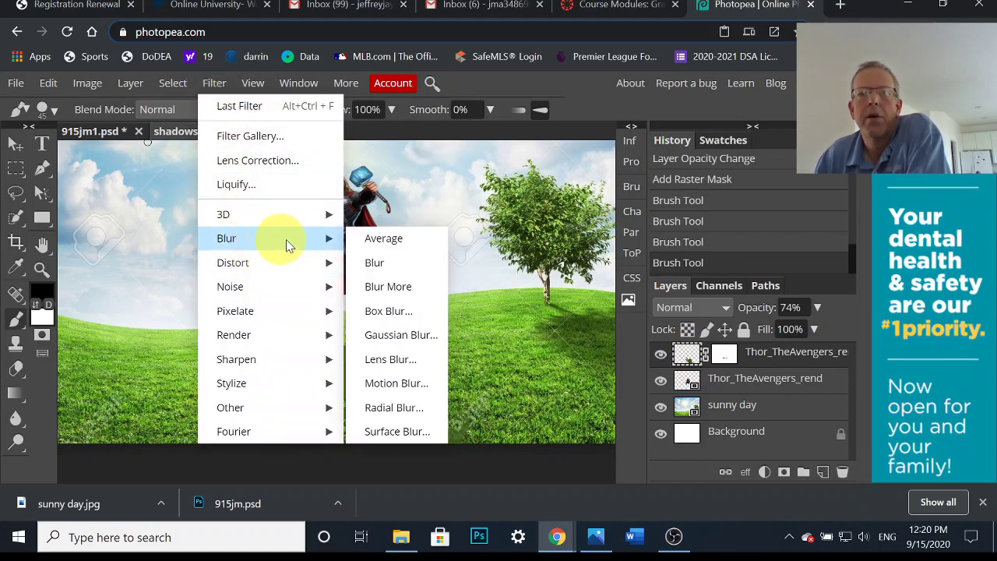
pyautogui.click(393, 345)
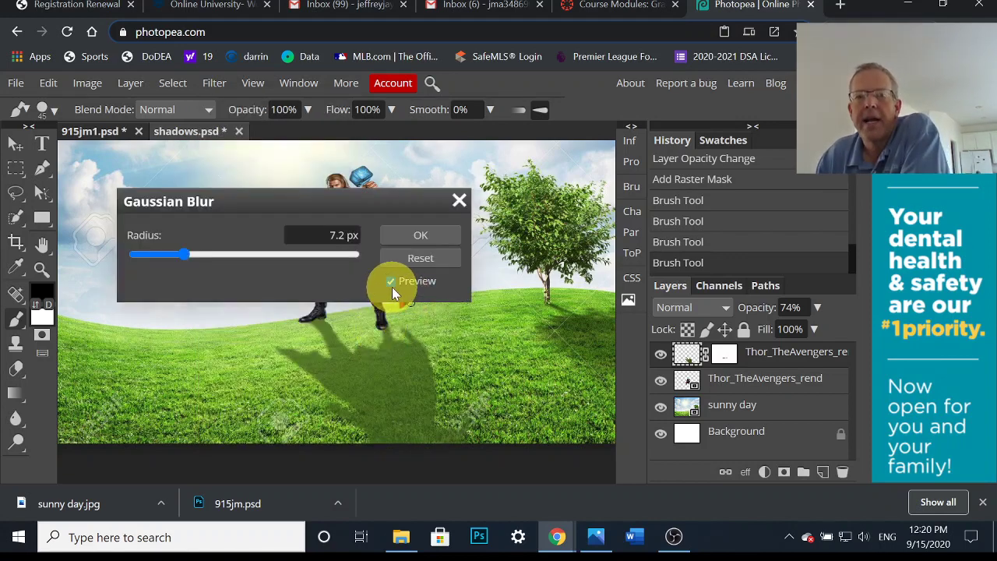
pyautogui.click(213, 257)
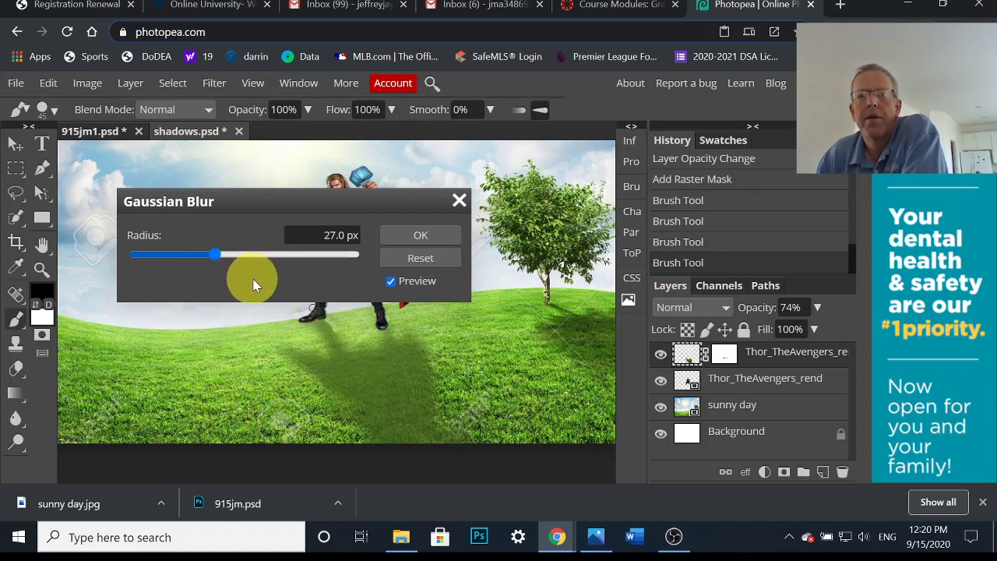
pyautogui.click(204, 255)
pyautogui.click(420, 234)
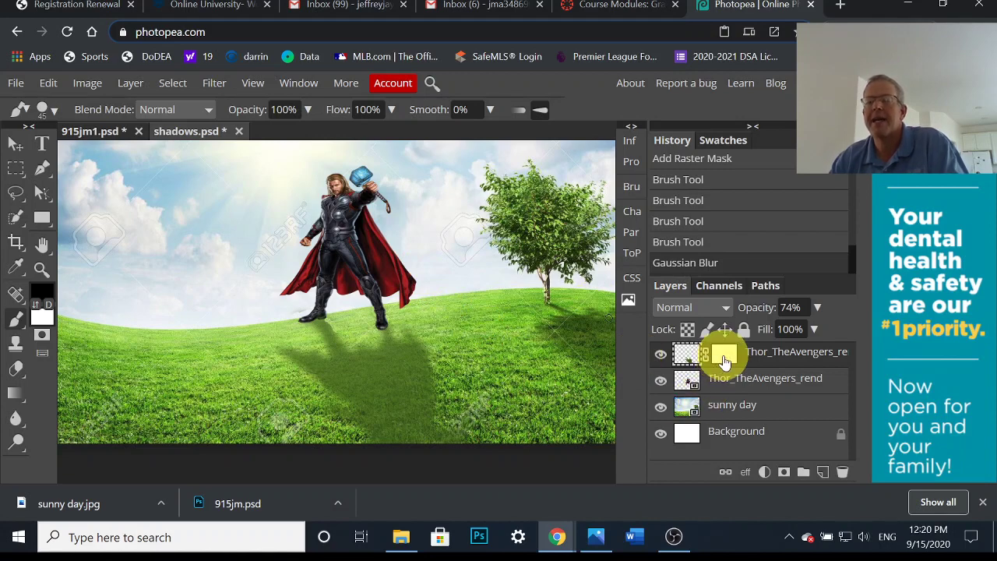
# Target the shadow's mask and set a scattered spatter brush tip, size 25, at 44% flow
pyautogui.click(724, 358)
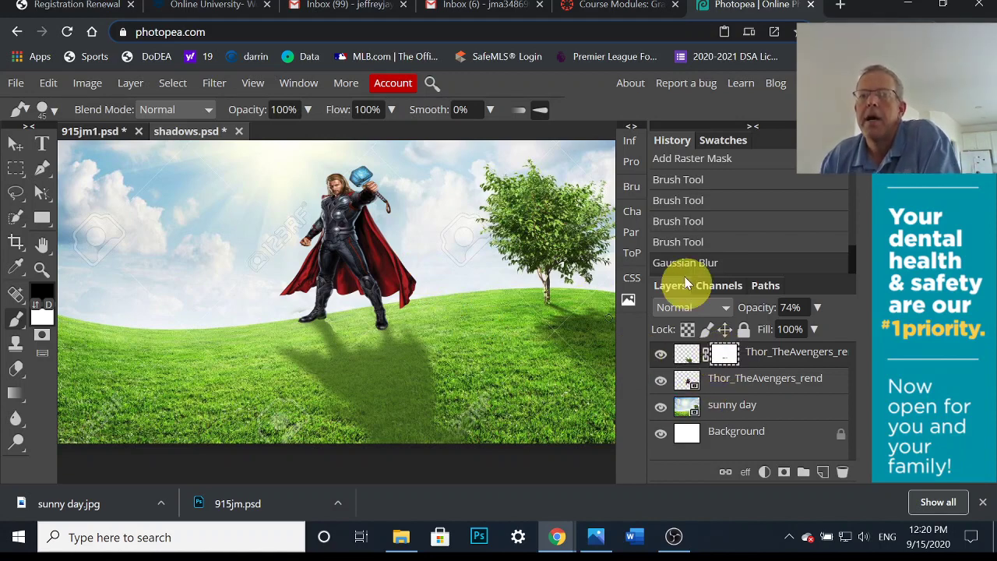
pyautogui.click(631, 187)
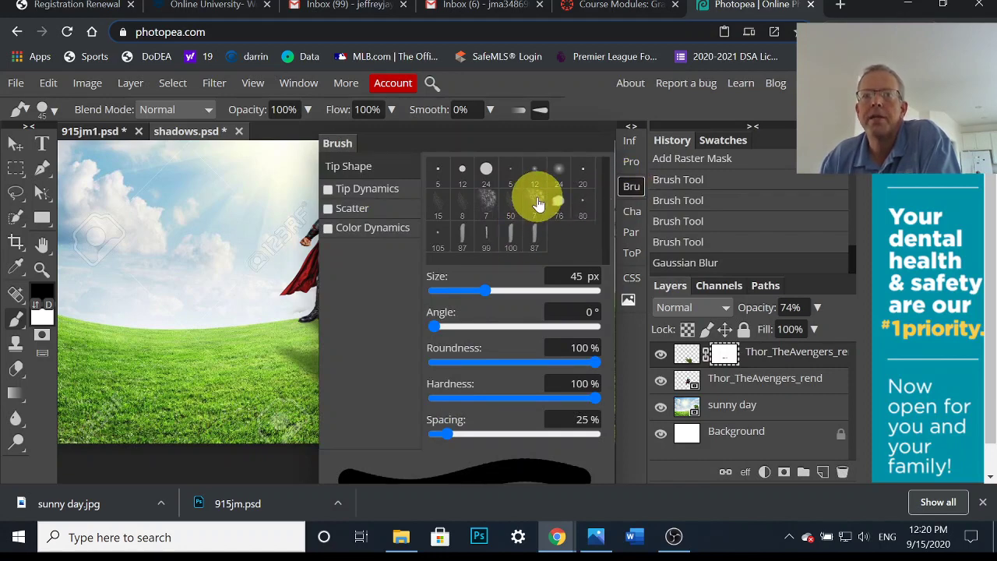
pyautogui.click(537, 205)
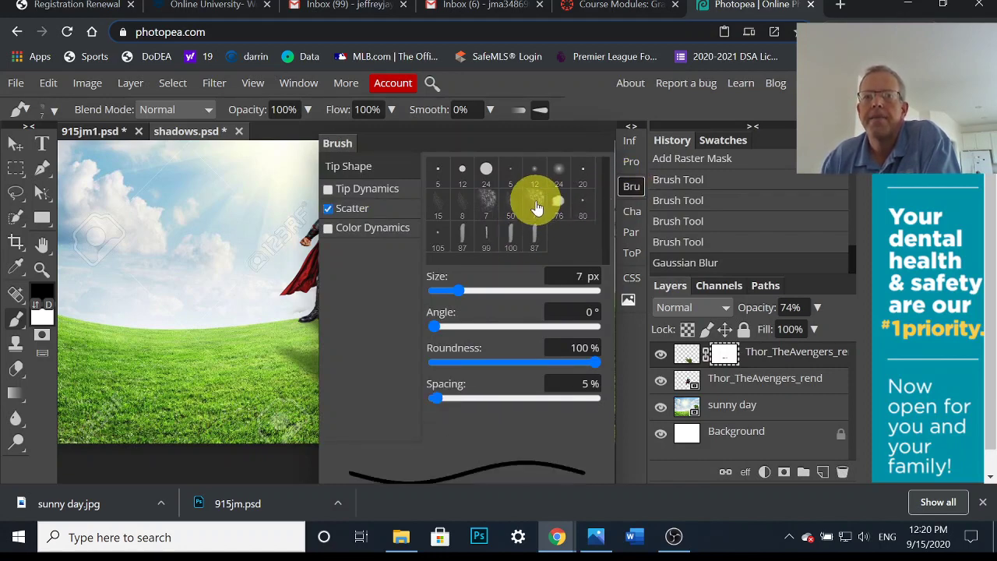
pyautogui.click(633, 188)
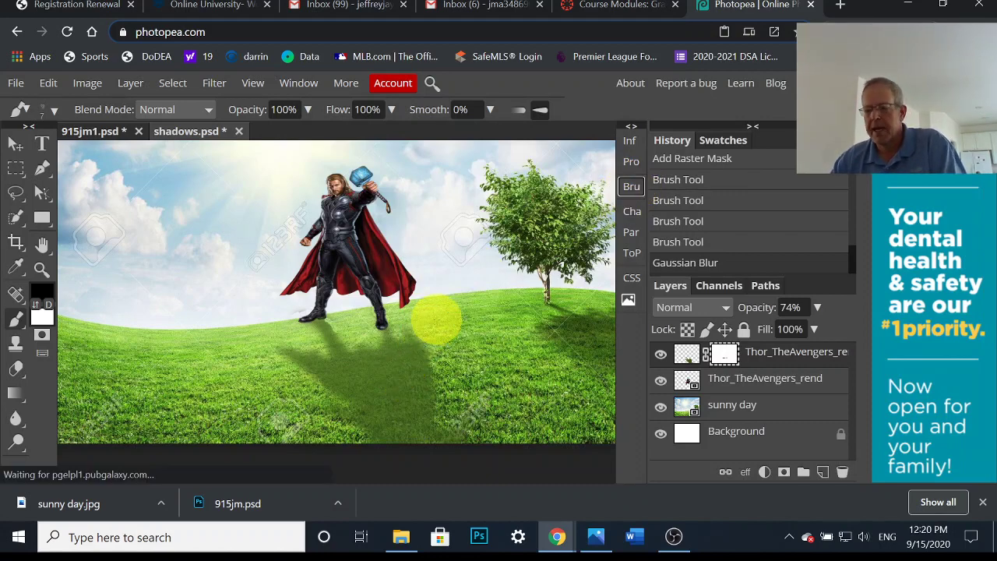
pyautogui.press(']')
pyautogui.press(']')
pyautogui.press(']')
pyautogui.press(']')
pyautogui.press(']')
pyautogui.press(']')
pyautogui.press(']')
pyautogui.press(']')
pyautogui.press(']')
pyautogui.press(']')
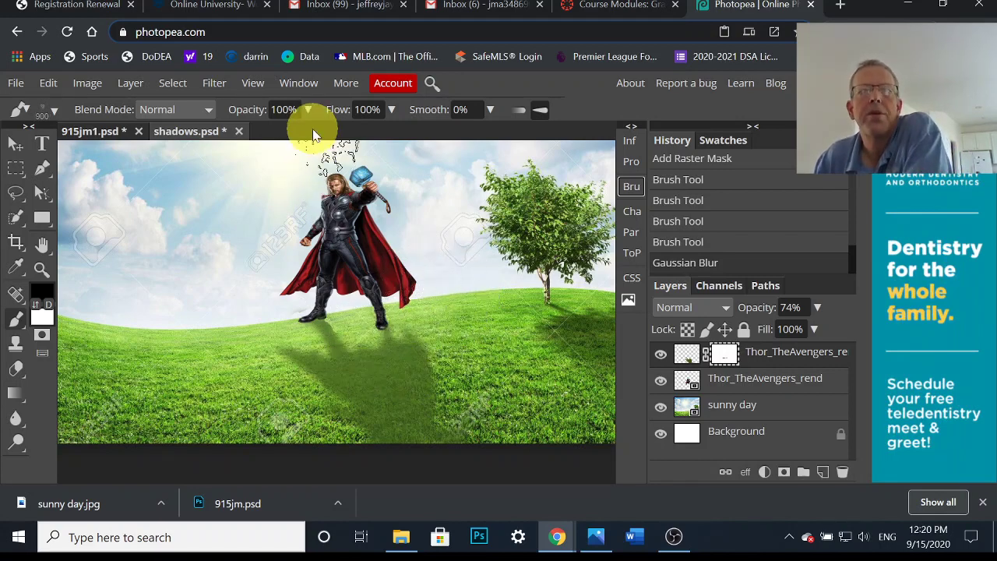
pyautogui.click(391, 110)
pyautogui.click(360, 134)
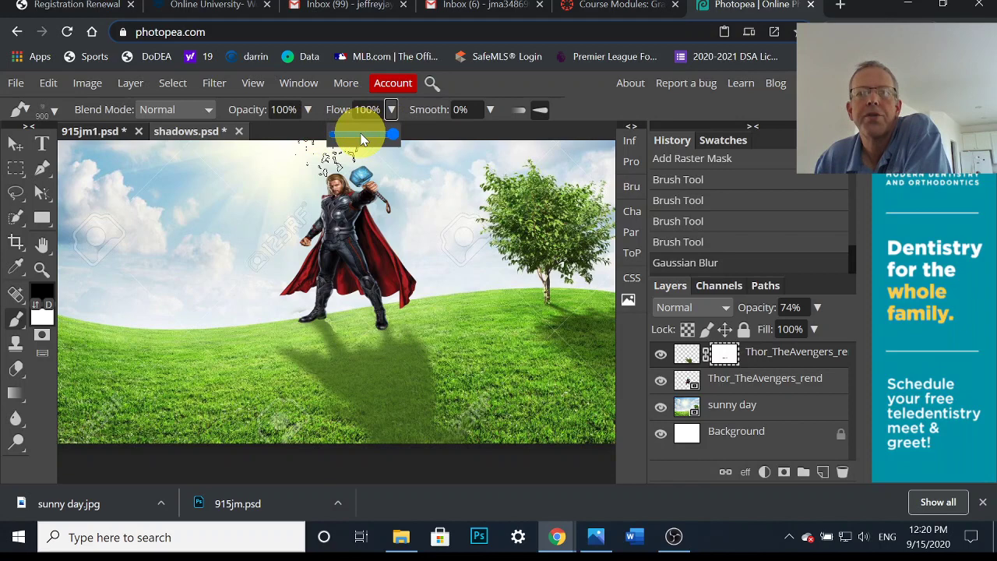
# Spatter the mask over the shadow left of Thor, at his feet, and along its lower part
pyautogui.moveTo(257, 347); pyautogui.dragTo(315, 413)
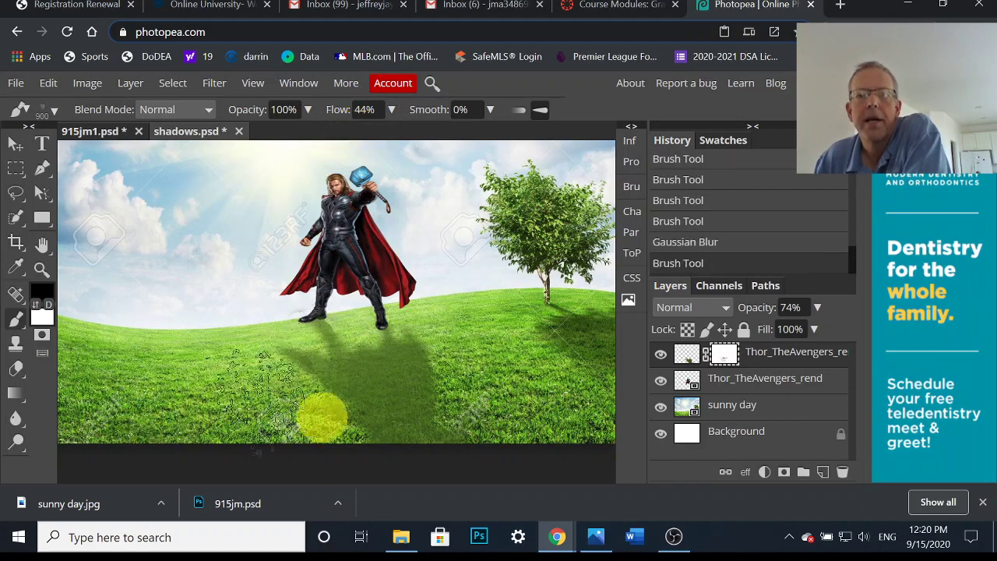
pyautogui.moveTo(327, 350); pyautogui.dragTo(390, 400)
pyautogui.moveTo(499, 405)
pyautogui.mouseDown()
pyautogui.moveTo(356, 456)
pyautogui.moveTo(378, 456)
pyautogui.mouseUp()
pyautogui.moveTo(440, 424); pyautogui.dragTo(451, 383)
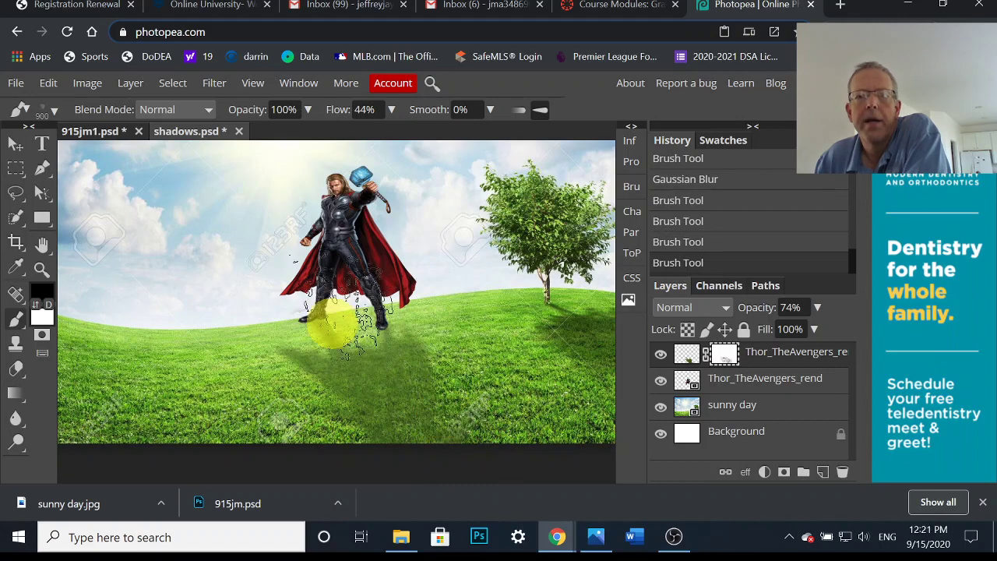
pyautogui.moveTo(296, 315); pyautogui.dragTo(292, 335)
pyautogui.moveTo(350, 342); pyautogui.dragTo(354, 347)
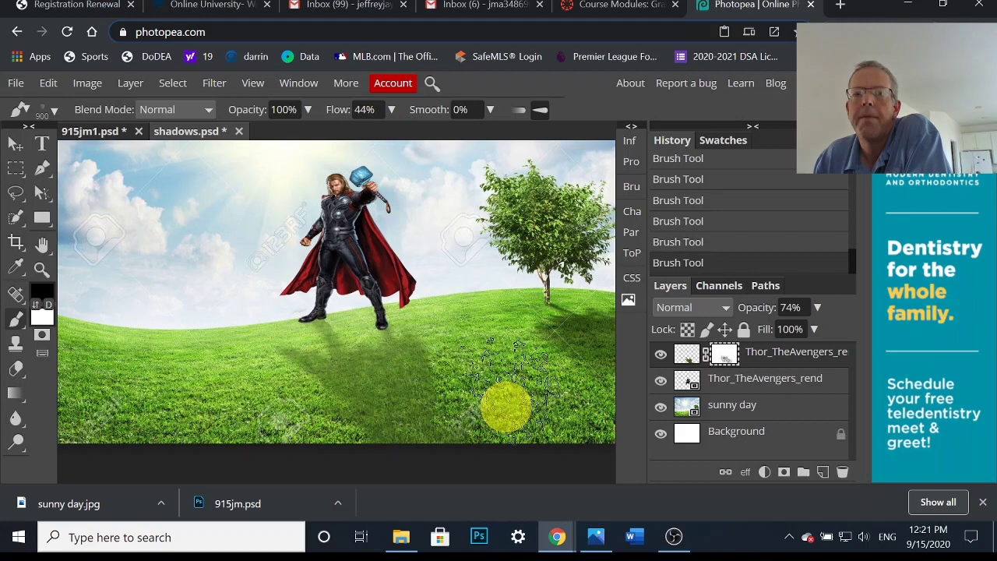
# Darken the shadow by raising its layer opacity from 74% to 90%
pyautogui.click(726, 357)
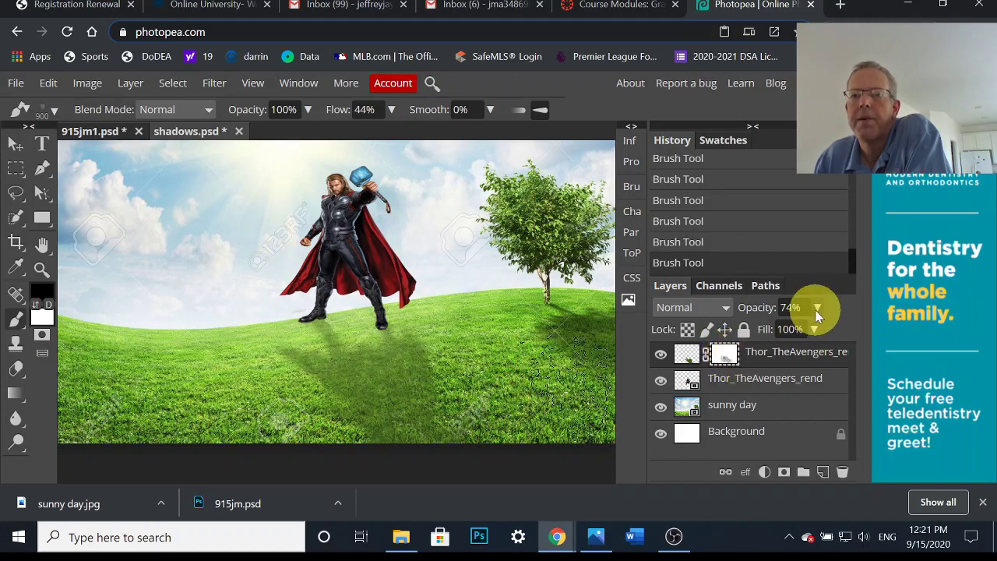
pyautogui.moveTo(812, 335); pyautogui.dragTo(814, 330)
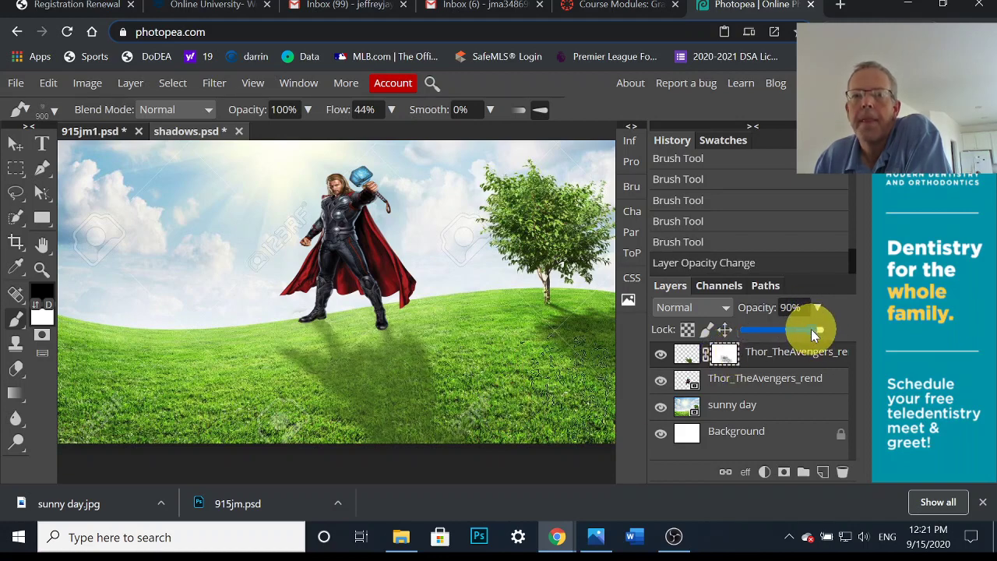